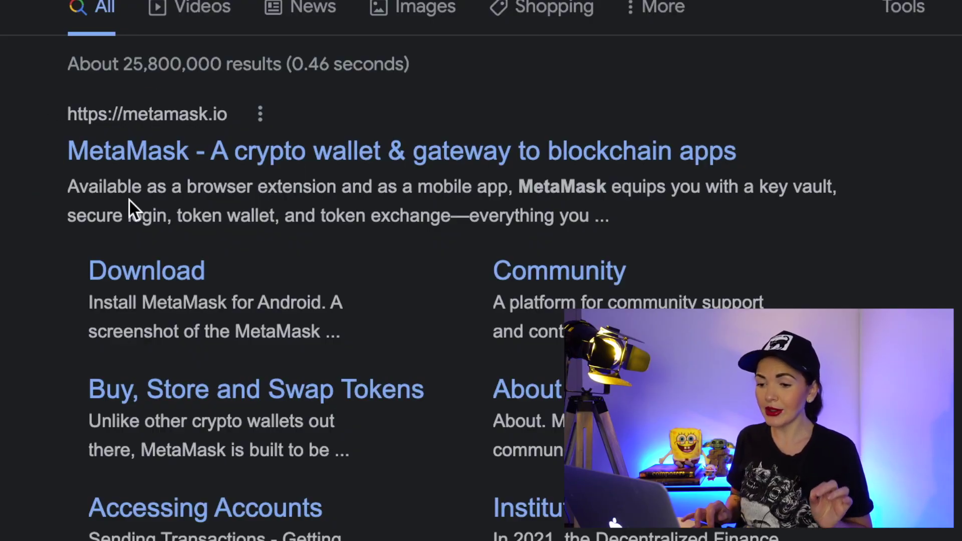
# Open the metamask.io download page from the search results and install the MetaMask extension for Chrome
pyautogui.click(307, 160)
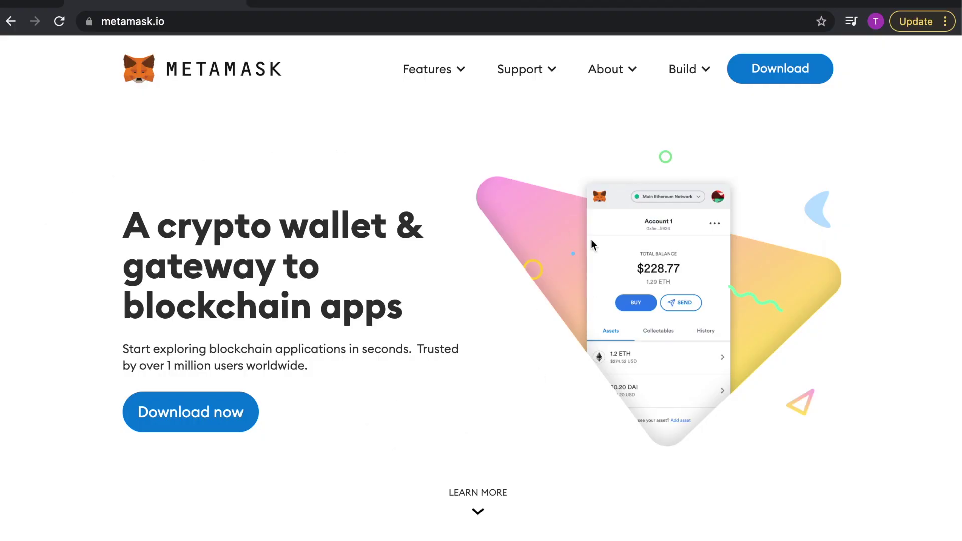
pyautogui.click(233, 414)
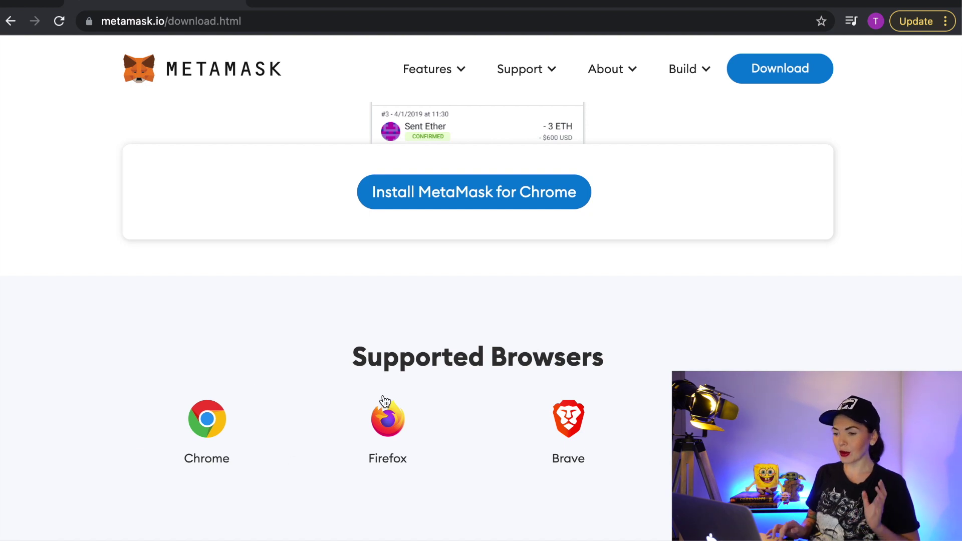
pyautogui.scroll(8, 429, 366)
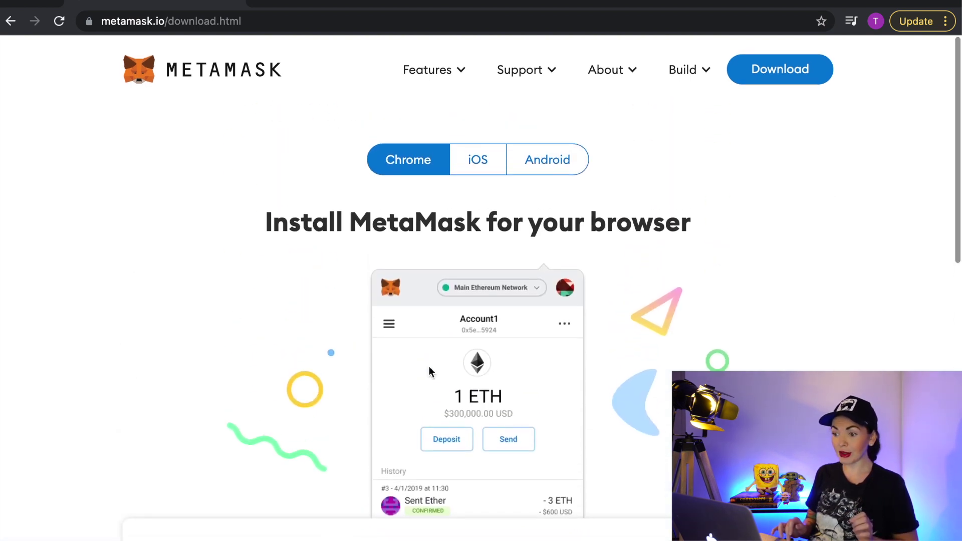
pyautogui.scroll(-2, 429, 372)
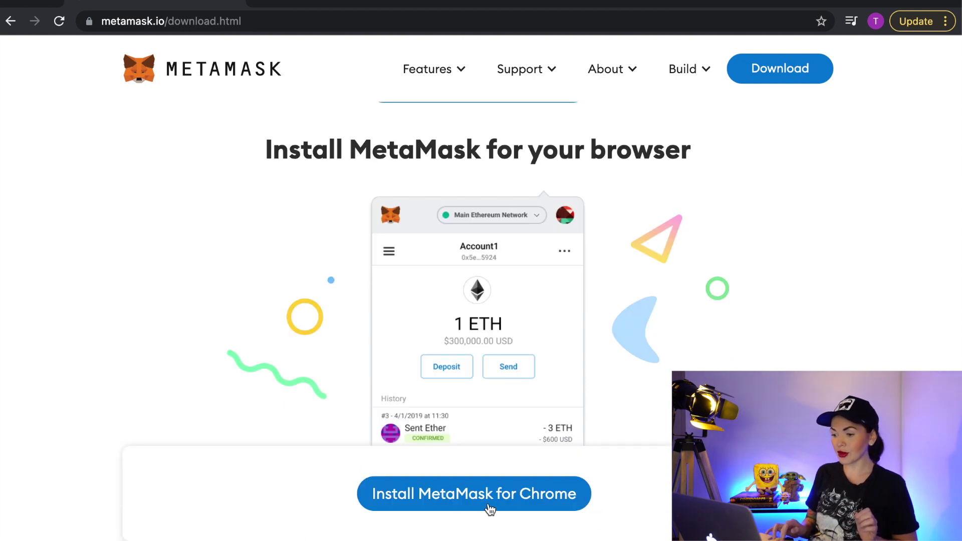
pyautogui.click(565, 490)
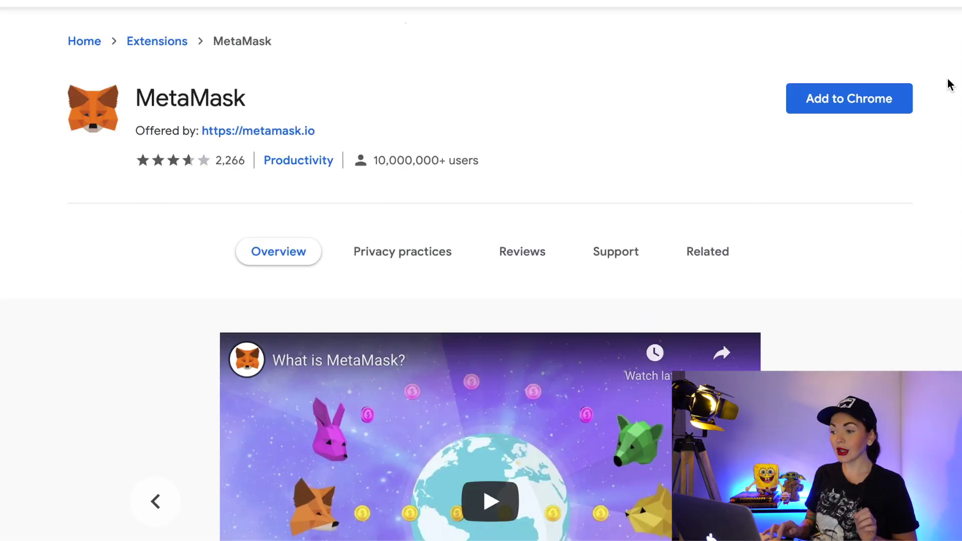
pyautogui.click(856, 99)
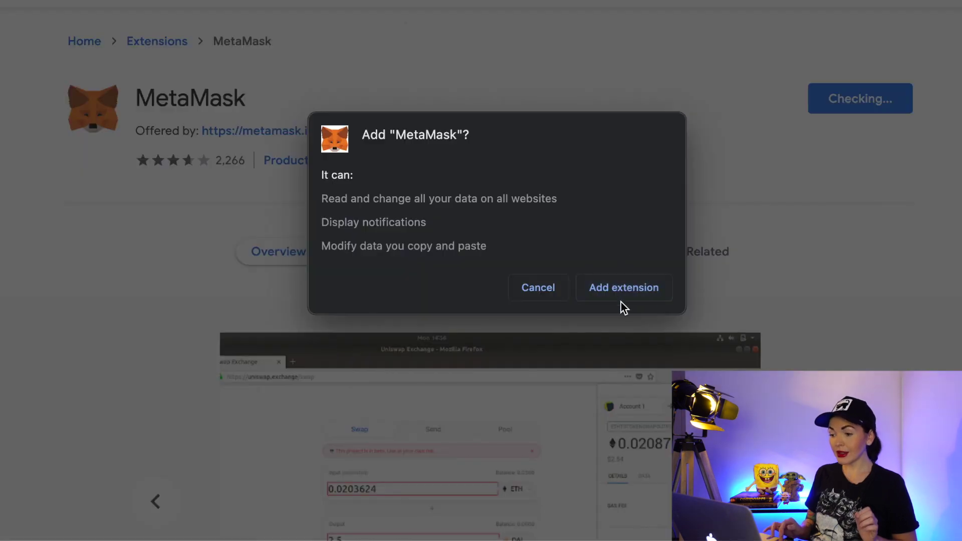
pyautogui.click(628, 299)
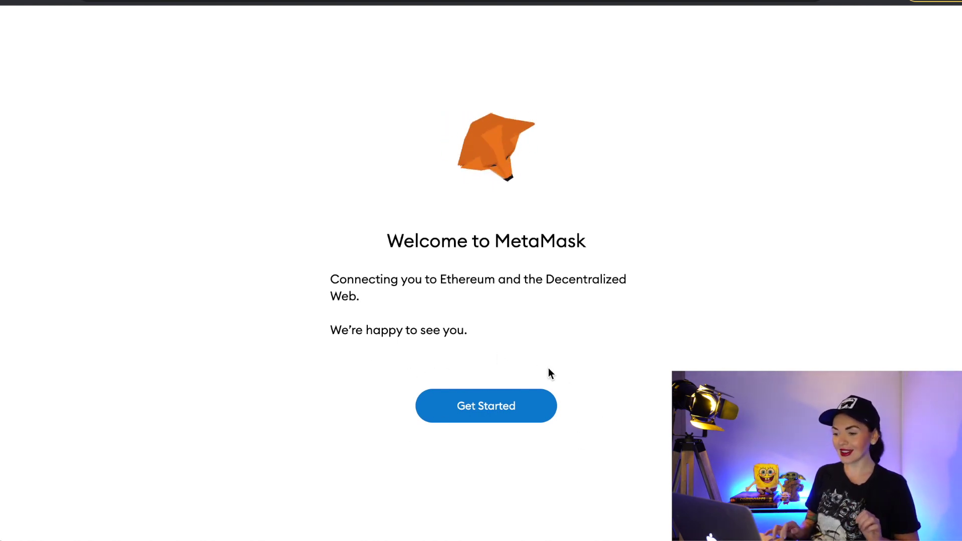
# Start the MetaMask setup and choose to create a new wallet, continuing through to password creation
pyautogui.click(543, 398)
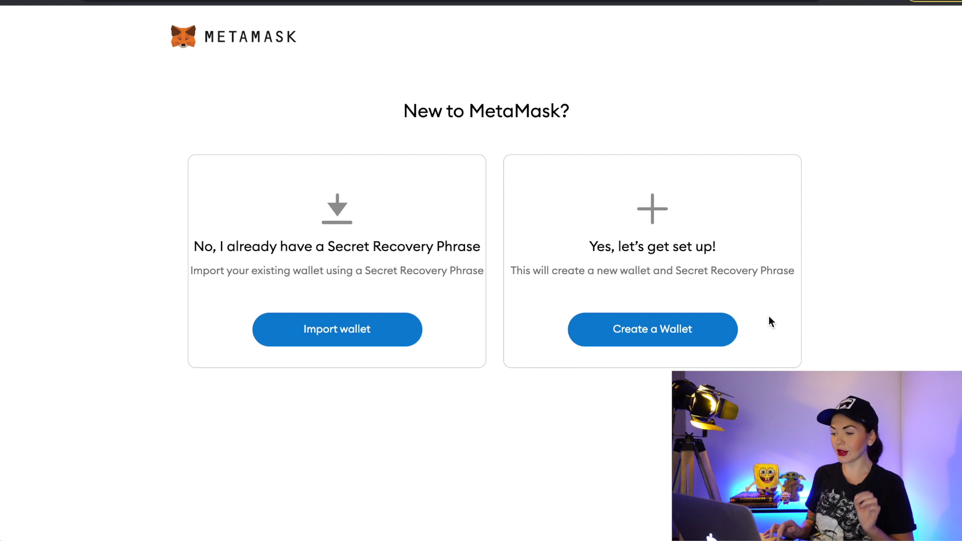
pyautogui.click(653, 340)
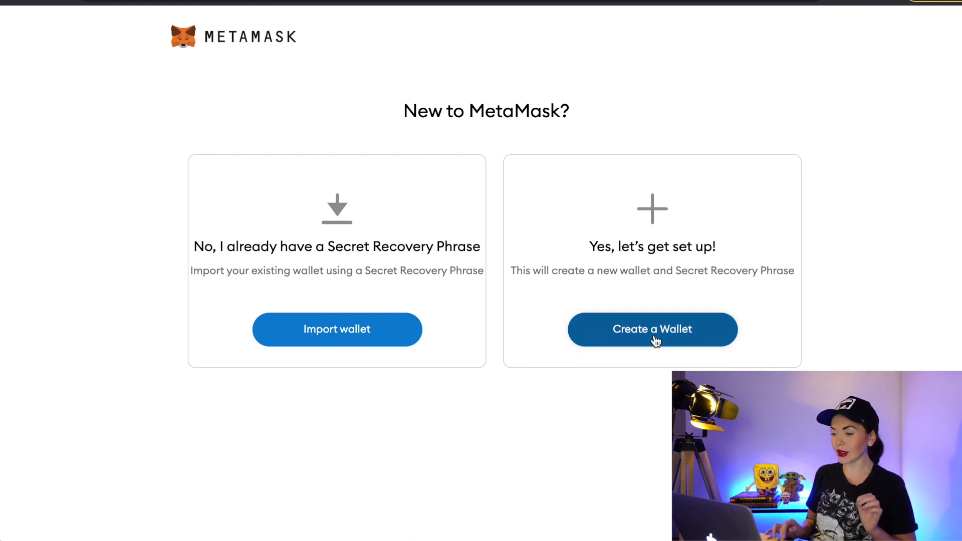
pyautogui.click(567, 450)
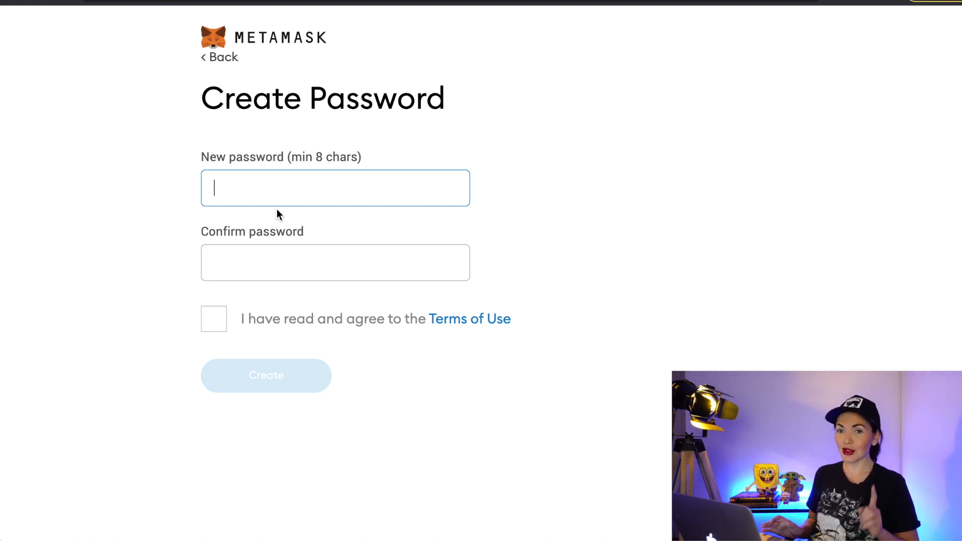
# Enter and confirm the new wallet password, accept the Terms of Use and create the wallet
pyautogui.write('•••••••••••')
pyautogui.press('Tab')
pyautogui.write('•••••••••••')
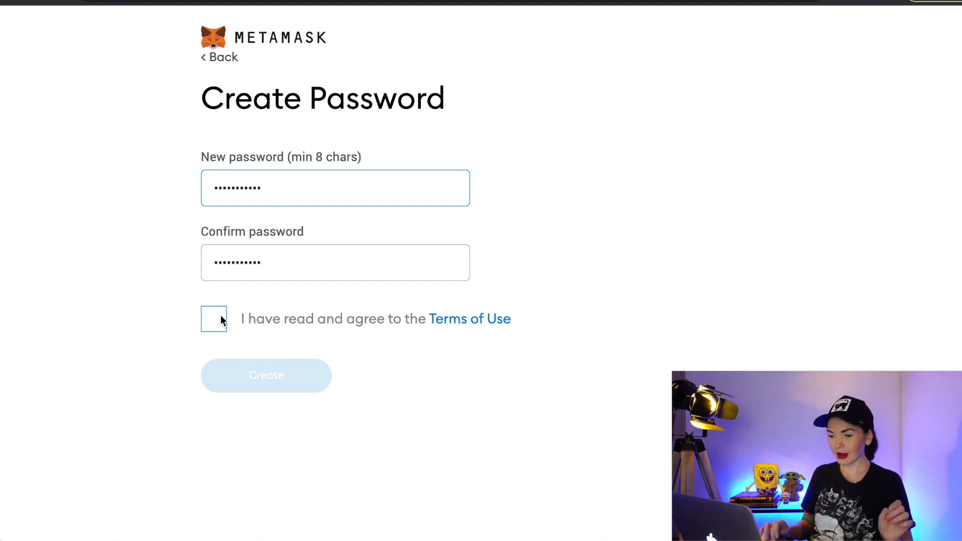
pyautogui.click(222, 320)
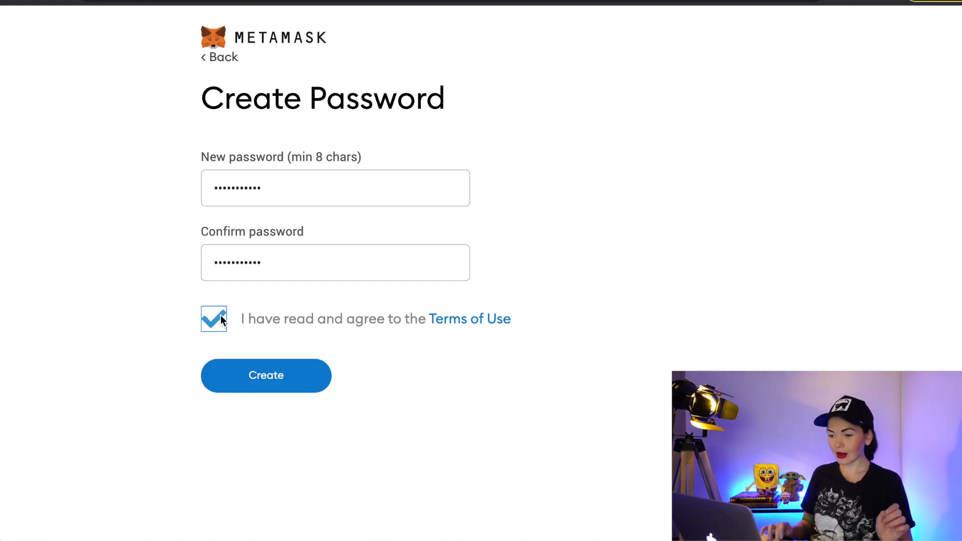
pyautogui.click(276, 384)
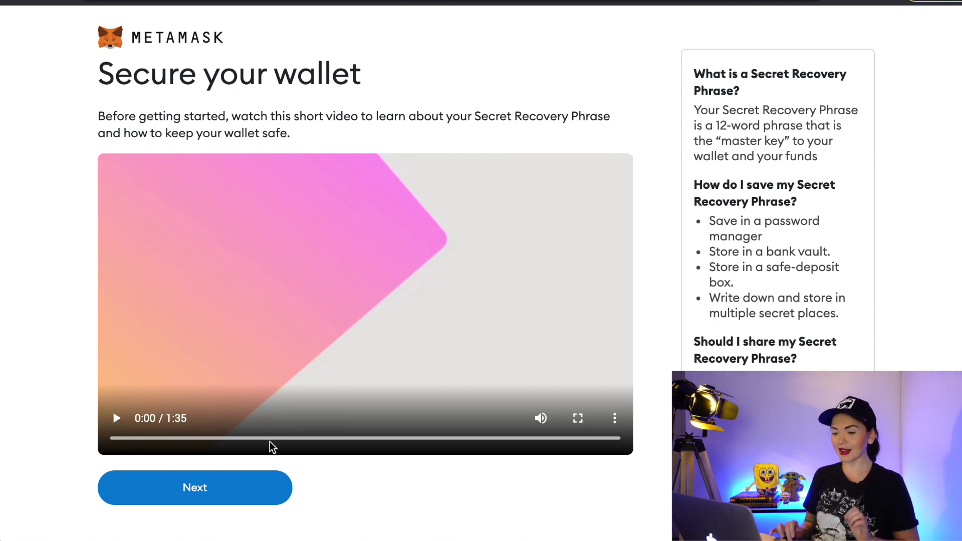
# Skip the security video, reveal the Secret Recovery Phrase and proceed to its confirmation
pyautogui.click(220, 496)
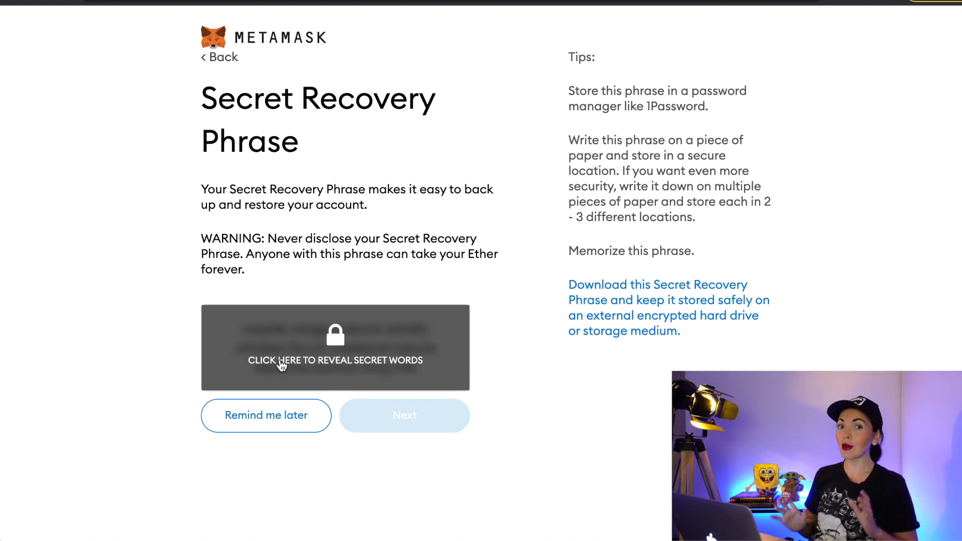
pyautogui.click(339, 381)
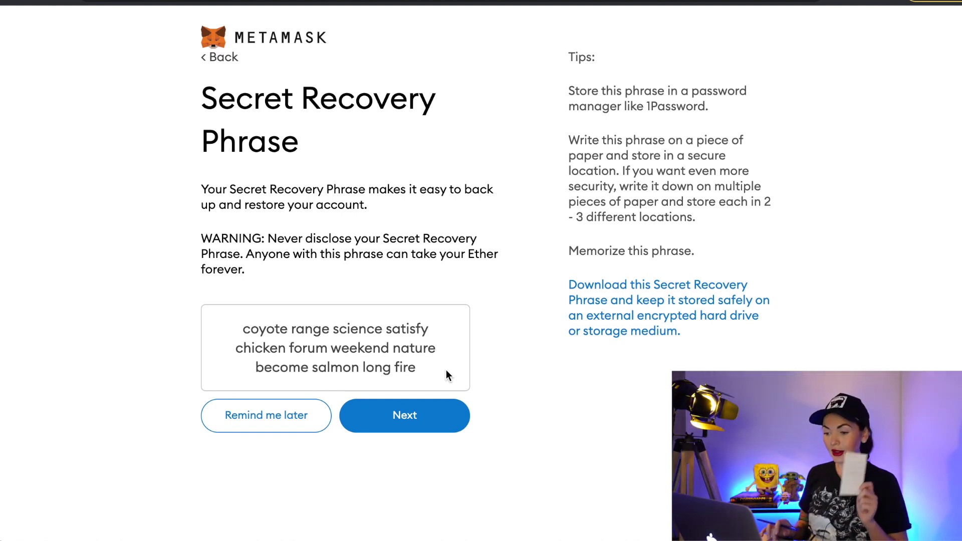
pyautogui.click(419, 416)
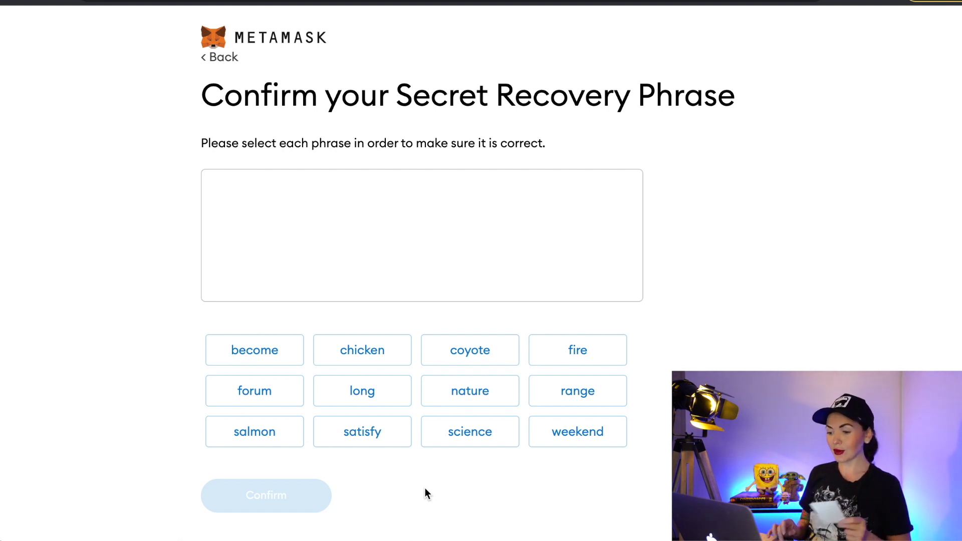
# Select all twelve words of the Secret Recovery Phrase in the correct order and confirm the phrase
pyautogui.click(469, 350)
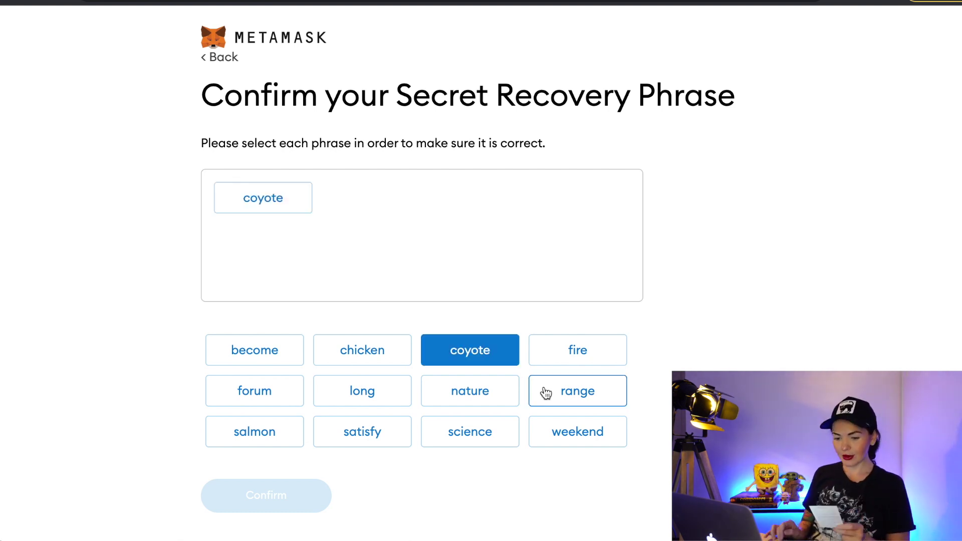
pyautogui.click(578, 391)
pyautogui.click(470, 431)
pyautogui.click(362, 431)
pyautogui.click(362, 349)
pyautogui.click(292, 393)
pyautogui.click(578, 431)
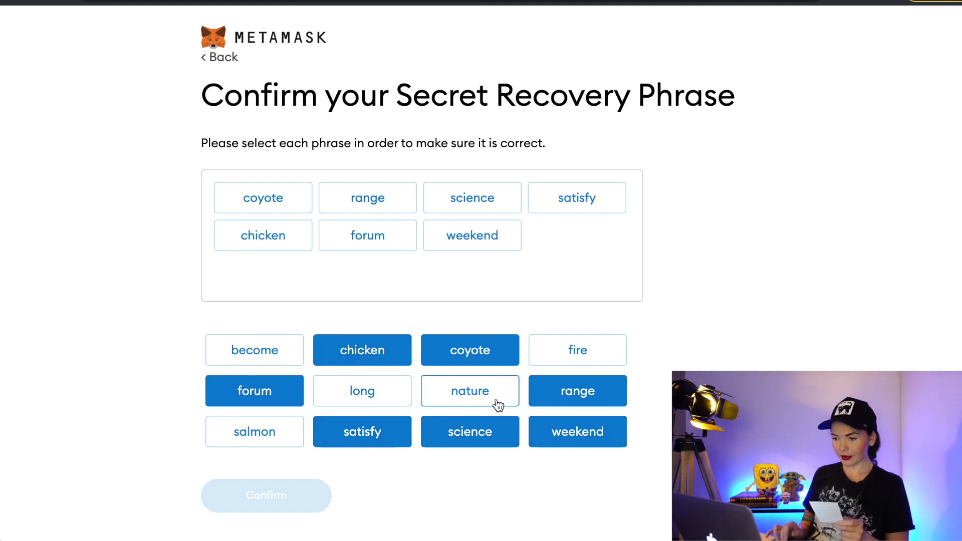
pyautogui.click(470, 390)
pyautogui.click(280, 353)
pyautogui.click(254, 431)
pyautogui.click(362, 391)
pyautogui.click(577, 350)
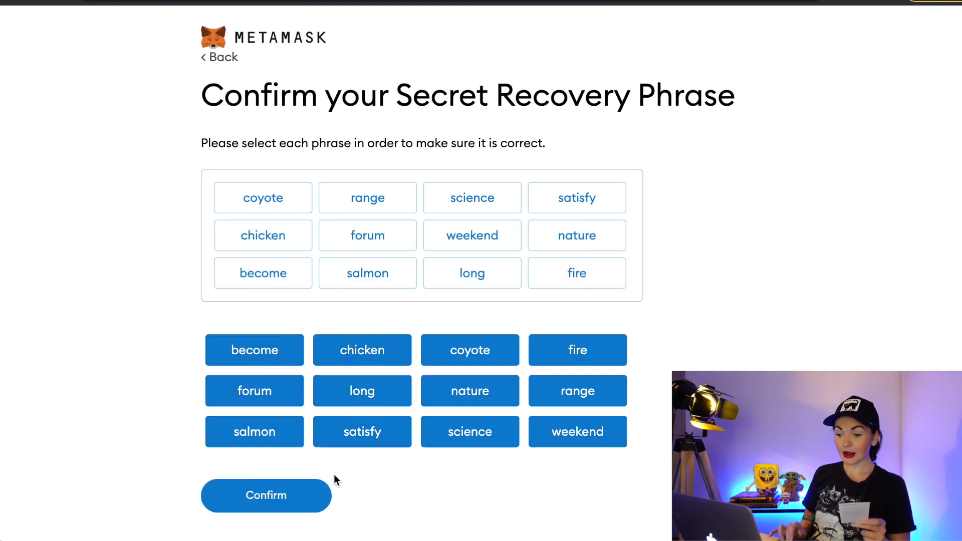
pyautogui.click(293, 502)
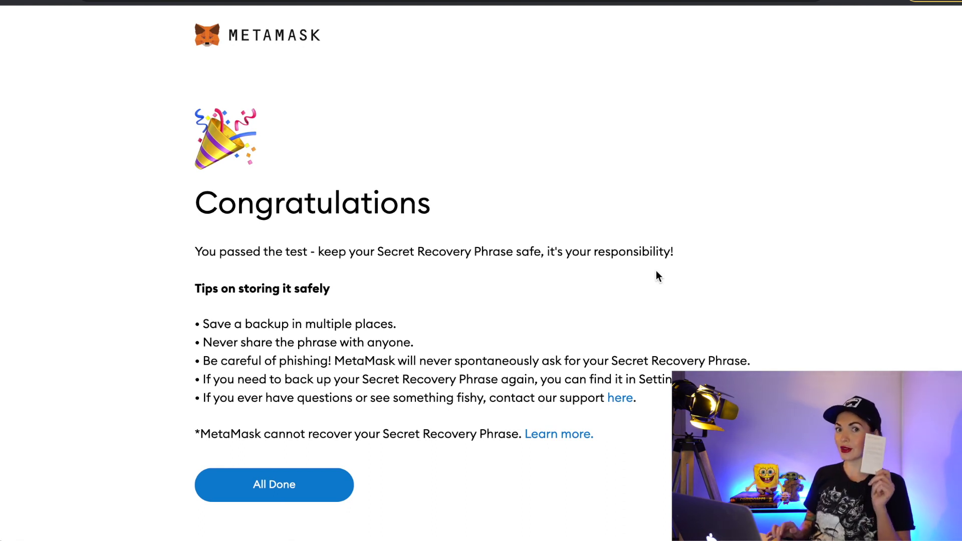
# Finish the wallet setup, look through the What's new announcements and dismiss them
pyautogui.click(286, 482)
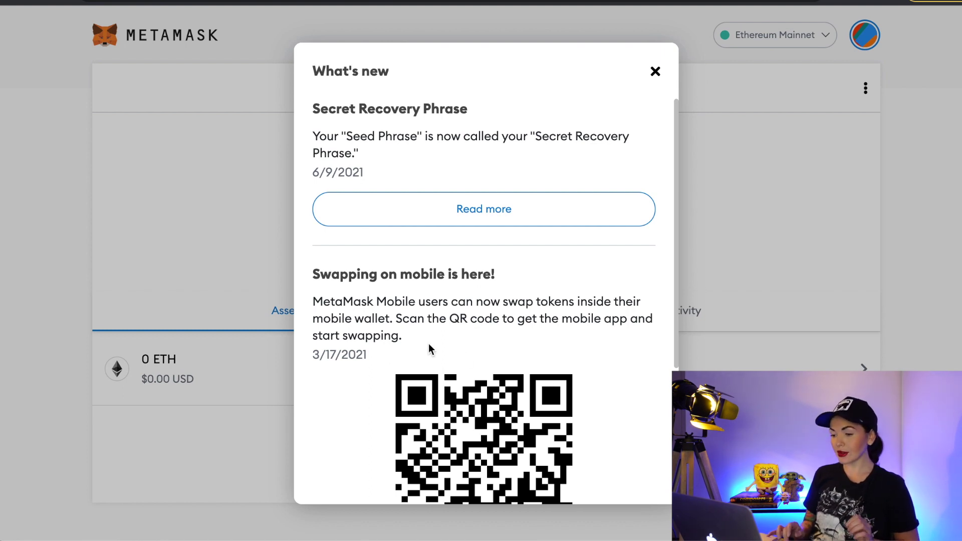
pyautogui.scroll(-2, 428, 346)
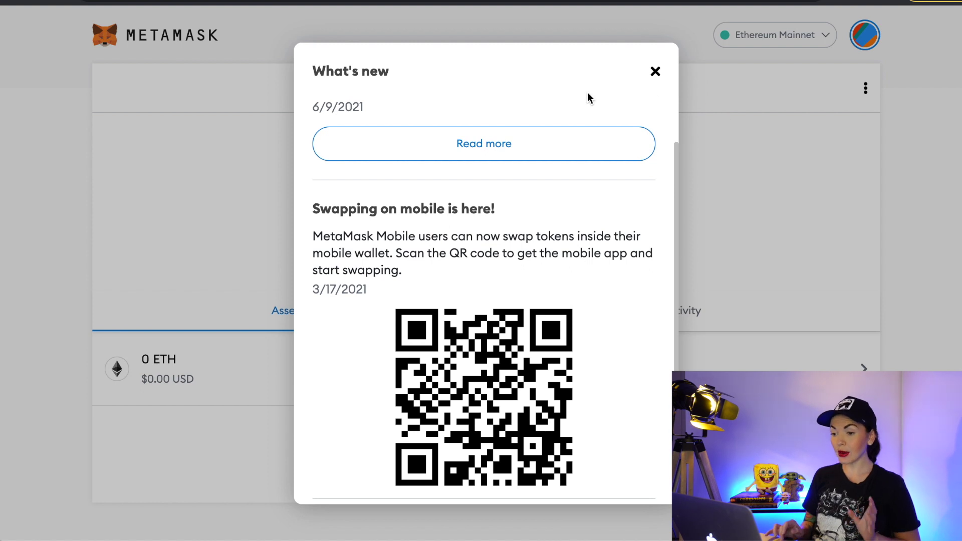
pyautogui.click(654, 72)
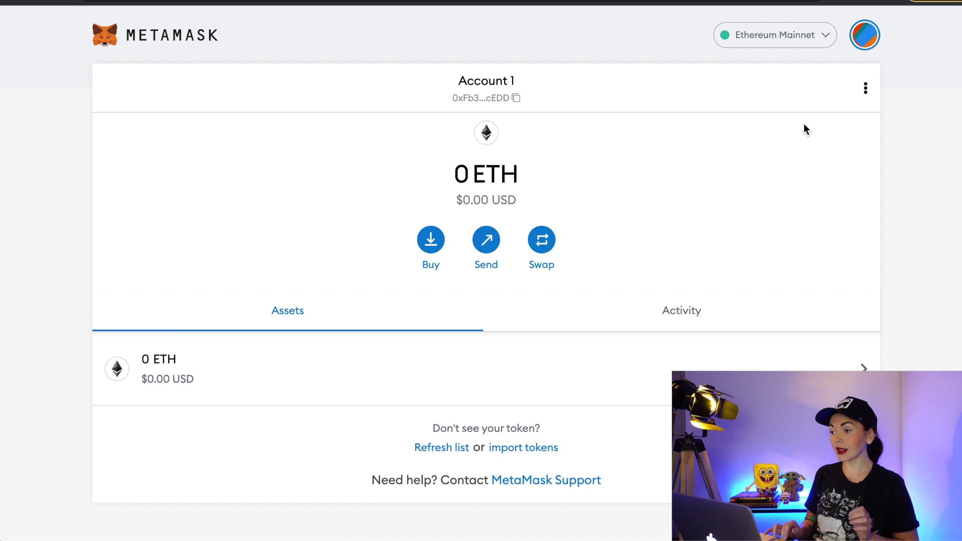
# Rename Account 1 to "Test ETH" in its account details and close the details
pyautogui.click(865, 88)
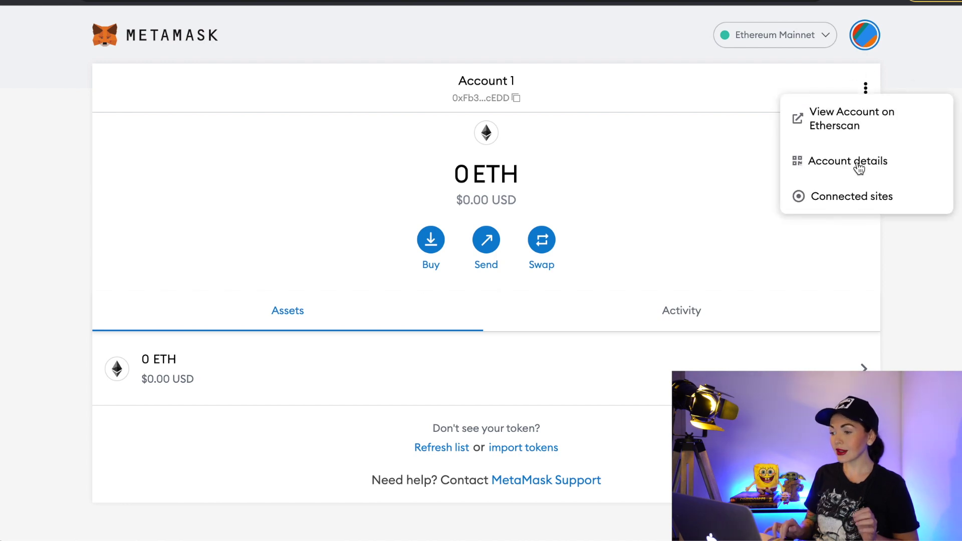
pyautogui.click(845, 163)
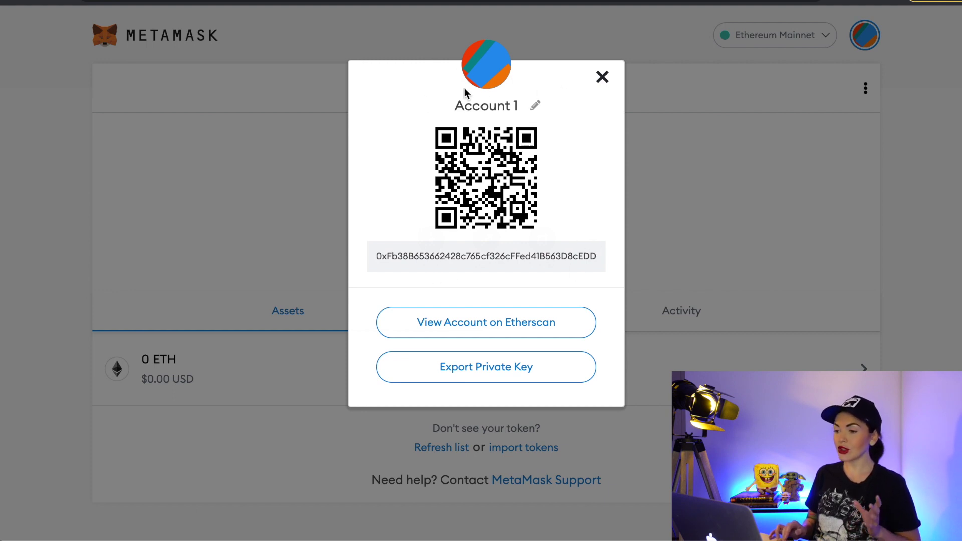
pyautogui.click(534, 107)
pyautogui.write('Test ETH')
pyautogui.click(599, 113)
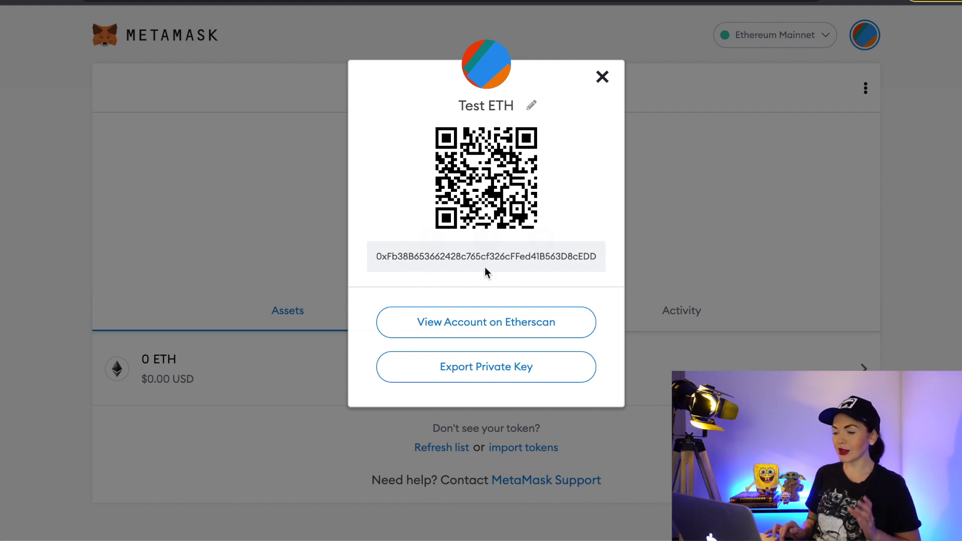
pyautogui.click(601, 79)
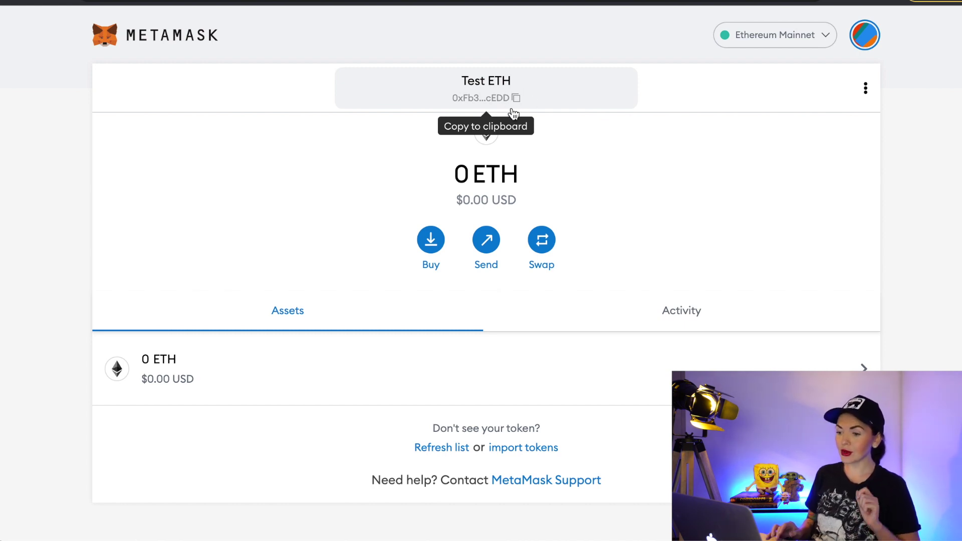
# Open the form for sending ETH and view its recipient address field
pyautogui.click(475, 265)
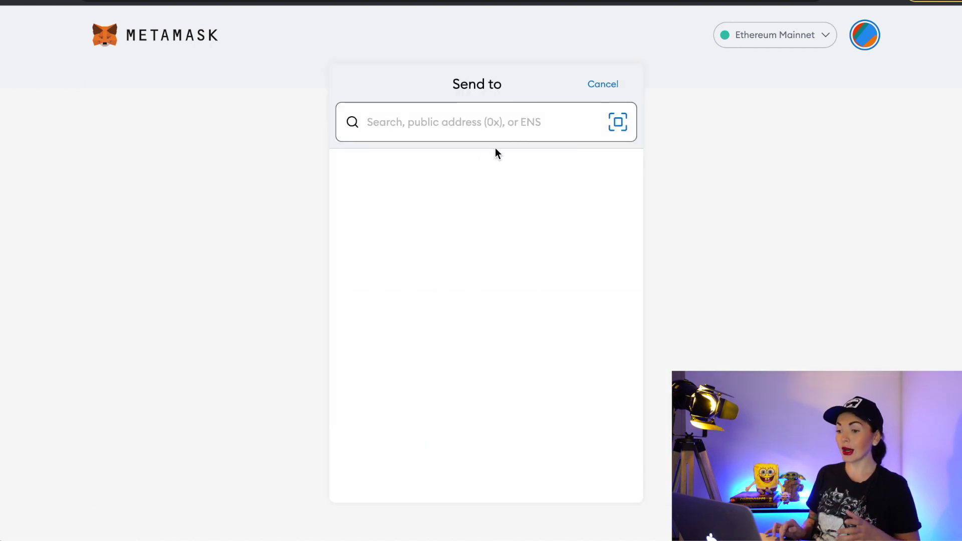
pyautogui.click(629, 202)
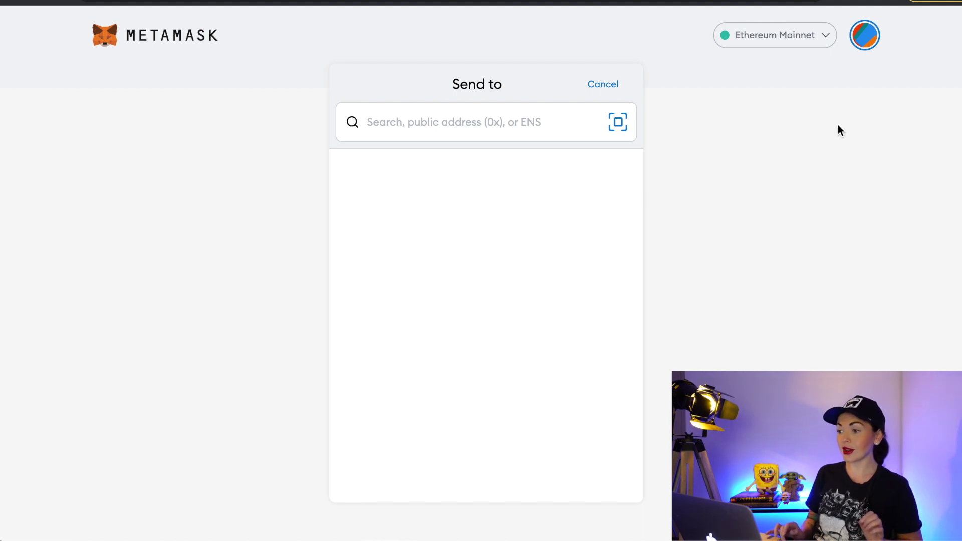
# Open the wallet's general settings and browse the available currency conversion options without changing the selection
pyautogui.click(865, 36)
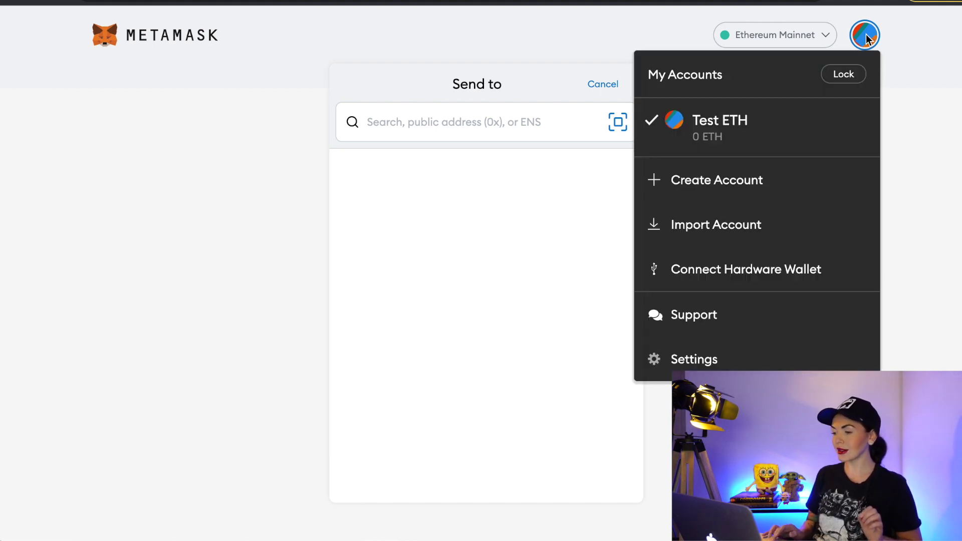
pyautogui.click(725, 360)
pyautogui.click(474, 261)
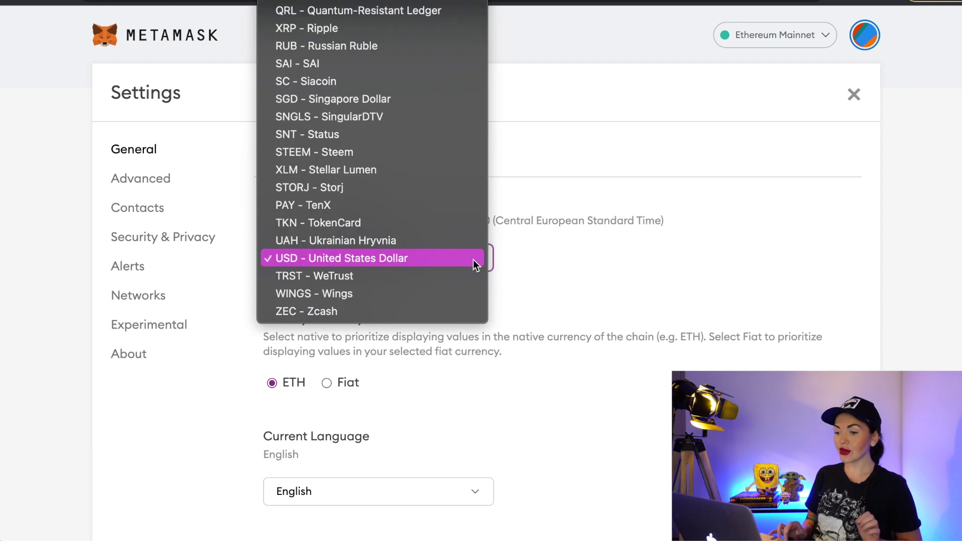
pyautogui.scroll(15, 436, 145)
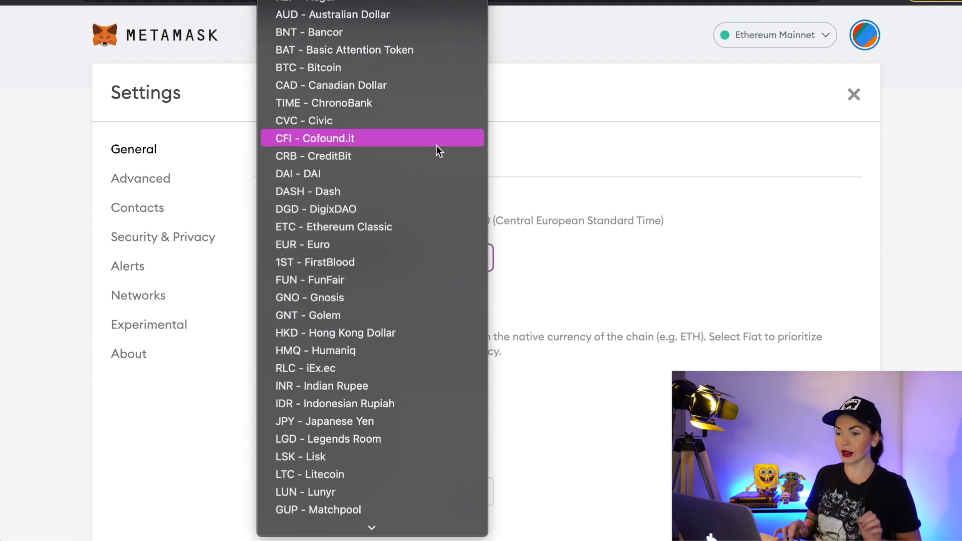
pyautogui.scroll(-12, 437, 145)
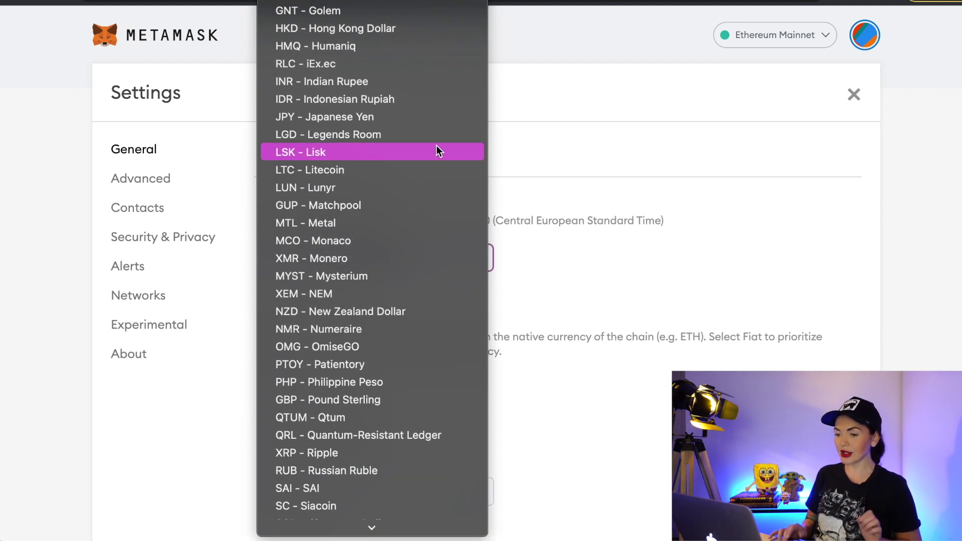
pyautogui.press('Escape')
# Examine the primary currency options and browse the available interface languages in the general settings without changing the selection
pyautogui.scroll(-3, 308, 202)
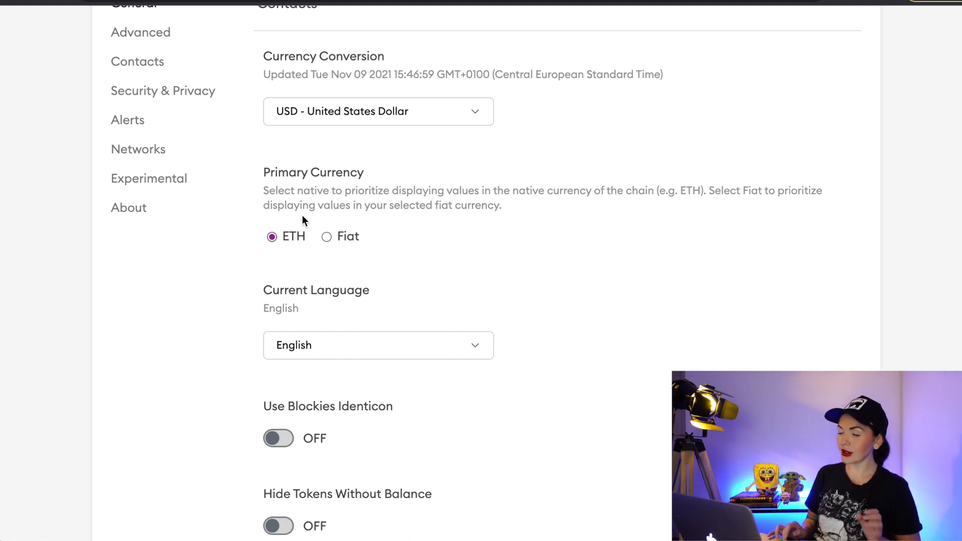
pyautogui.scroll(-3, 652, 290)
pyautogui.click(476, 257)
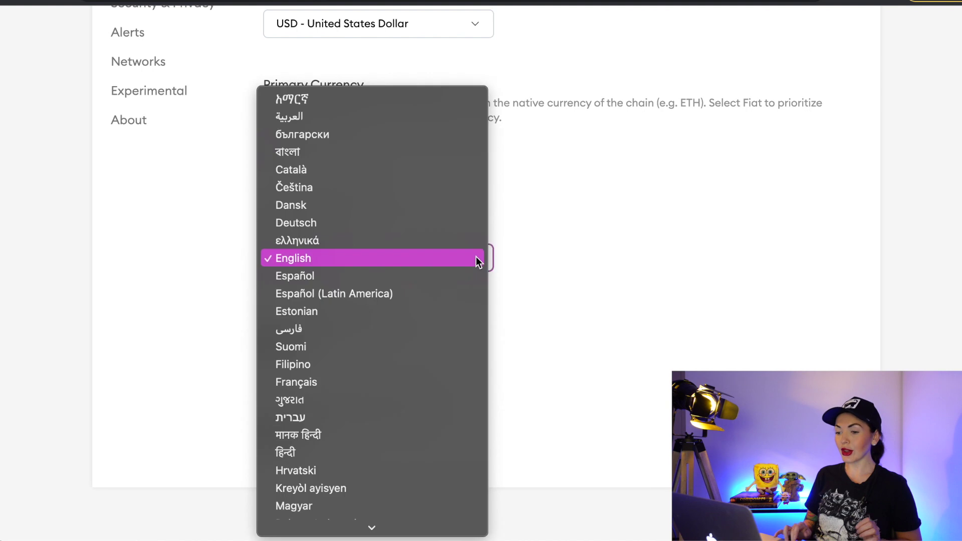
pyautogui.scroll(-2, 374, 362)
pyautogui.scroll(-10, 377, 368)
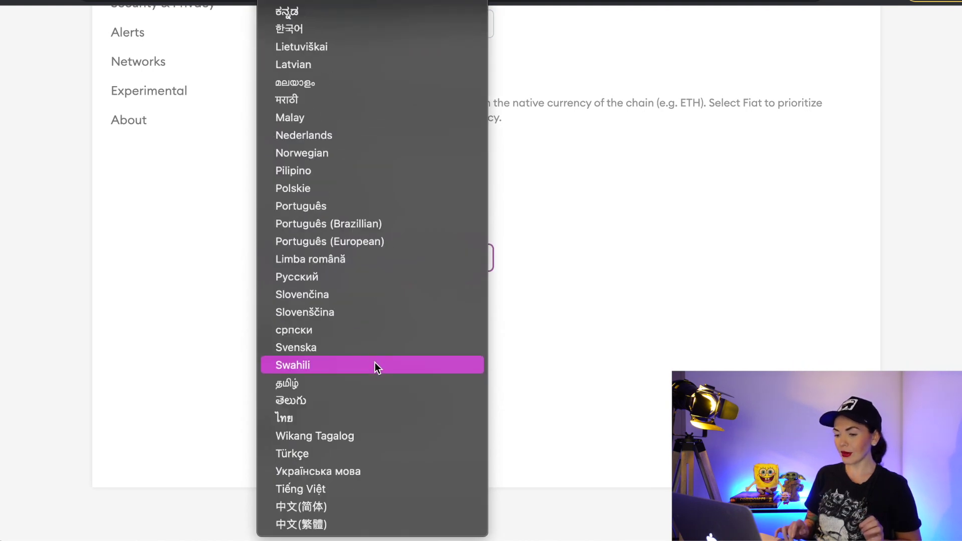
pyautogui.scroll(5, 377, 368)
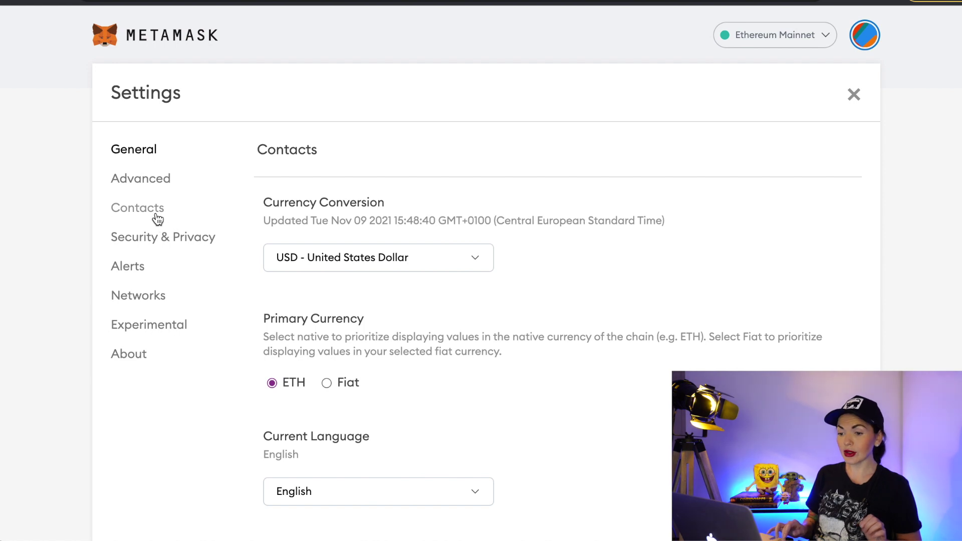
# Start a new contact in the wallet settings, enter the contact's username and activate its Ethereum public address field
pyautogui.click(157, 216)
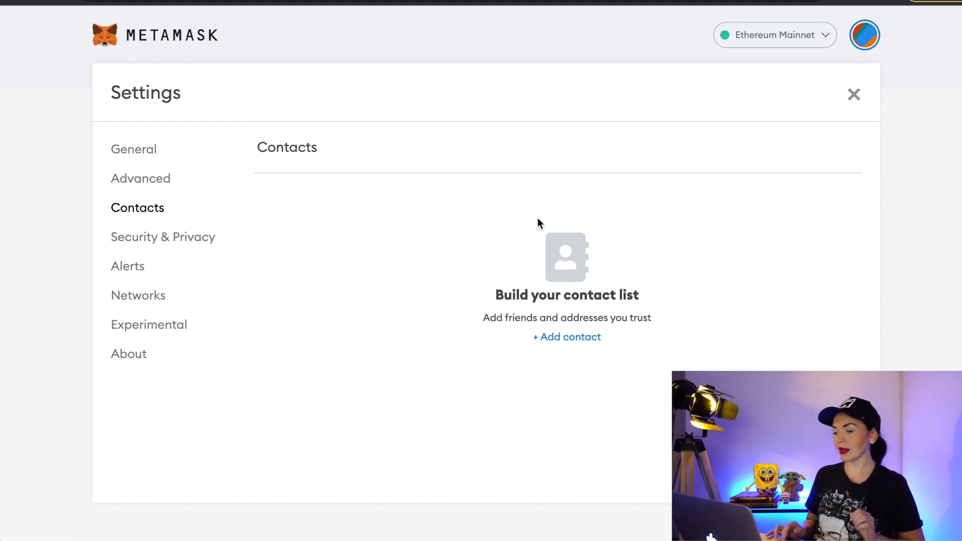
pyautogui.click(565, 337)
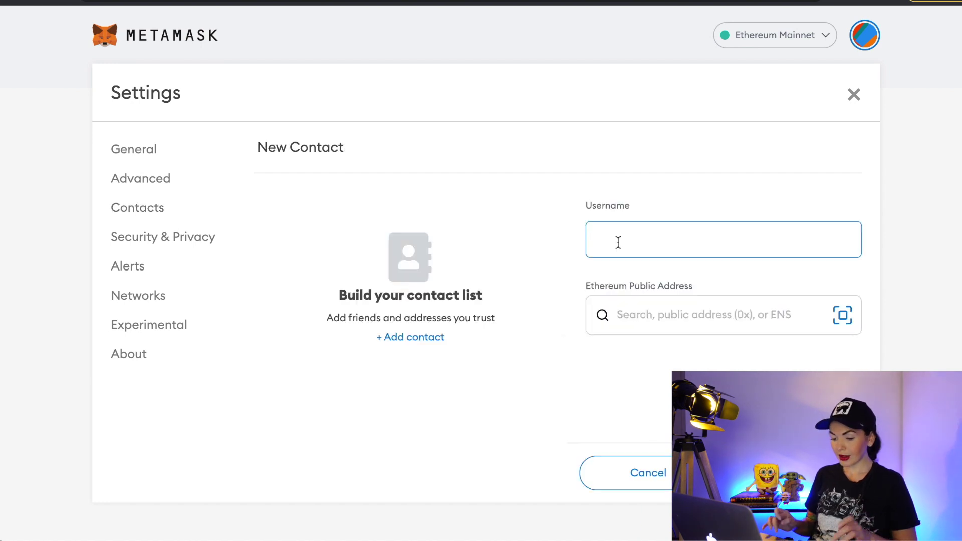
pyautogui.write('Pe')
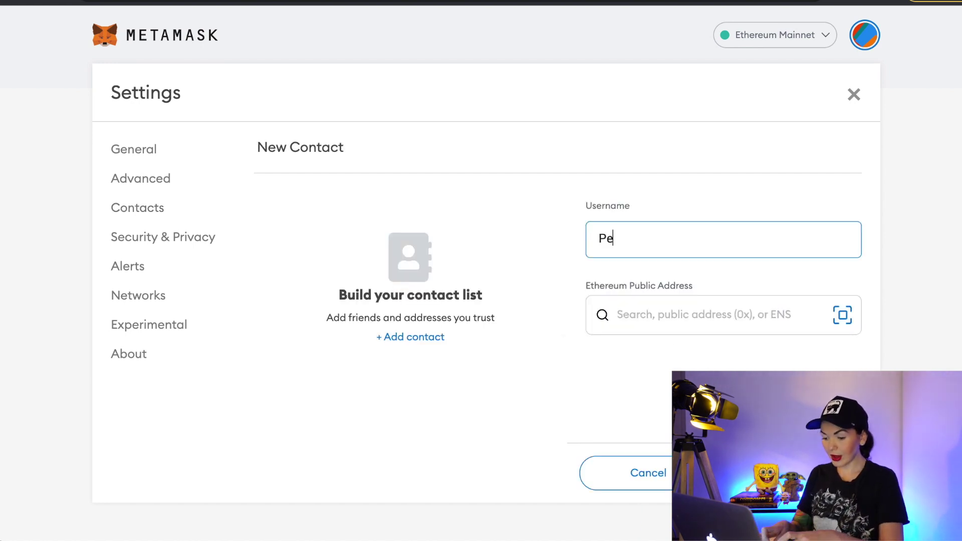
pyautogui.write('ter')
pyautogui.click(669, 324)
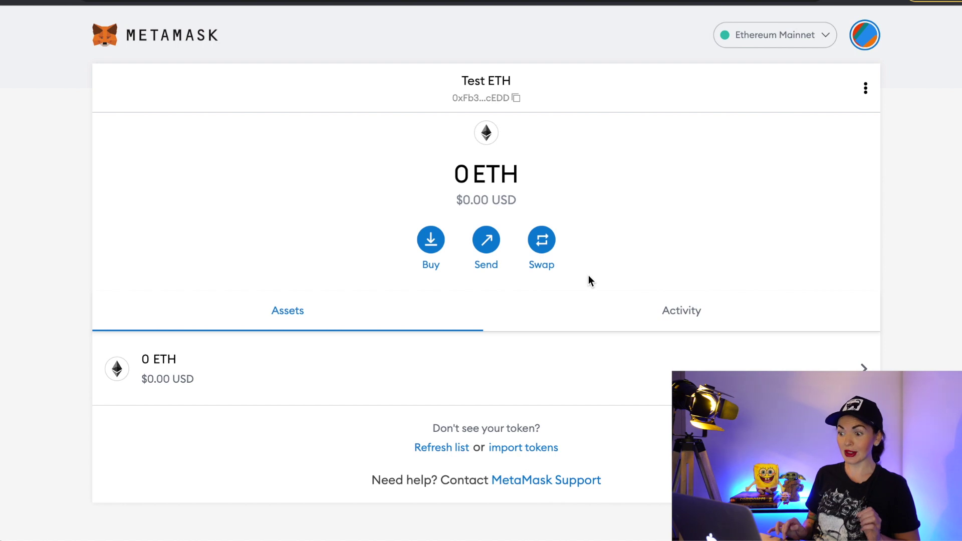
# Start a swap of 5 ETH and browse the list of tokens available to swap to
pyautogui.click(548, 241)
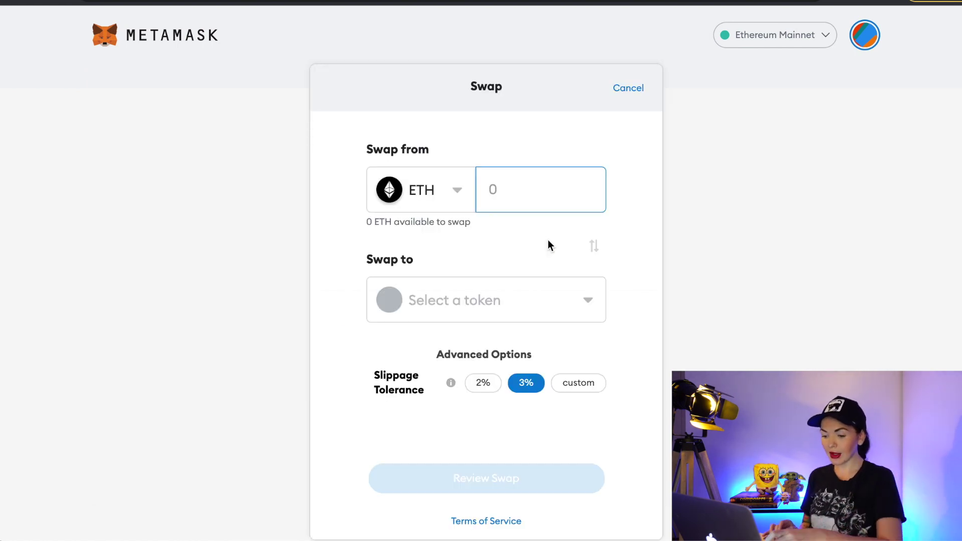
pyautogui.write('5')
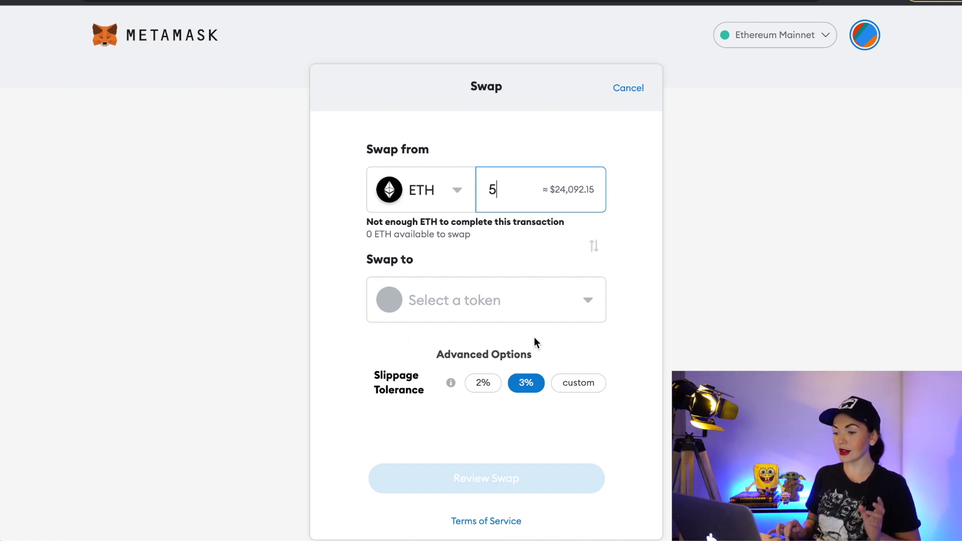
pyautogui.click(588, 302)
pyautogui.scroll(-5, 541, 378)
pyautogui.scroll(-15, 543, 378)
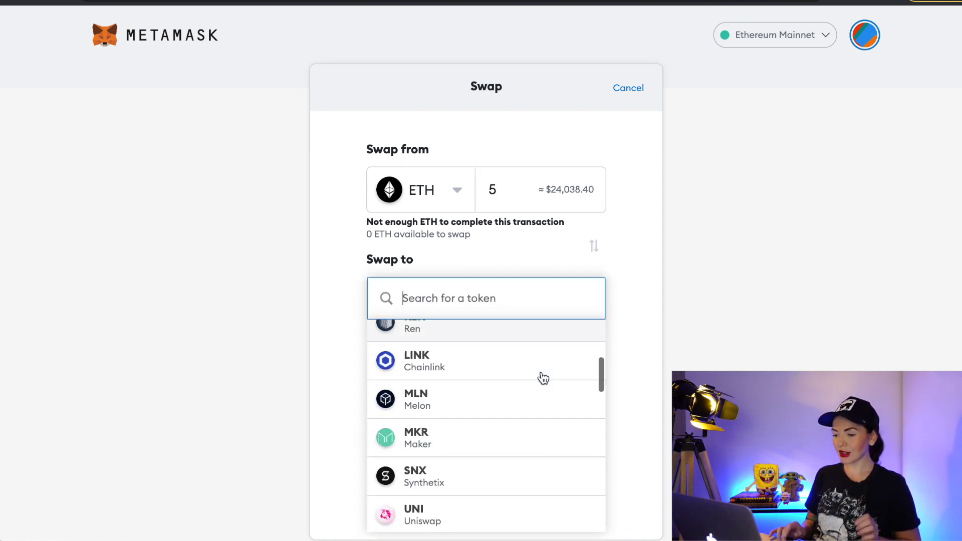
pyautogui.scroll(-5, 543, 378)
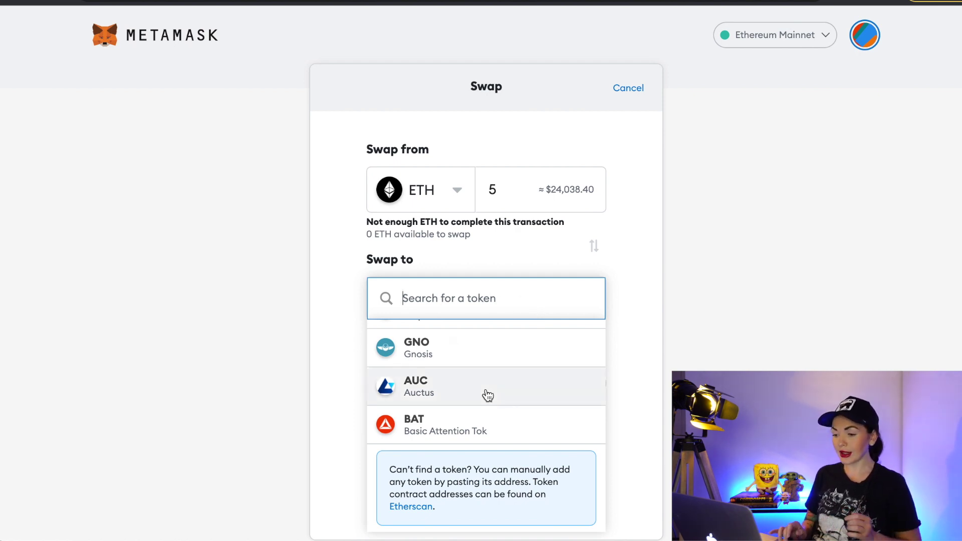
pyautogui.scroll(2, 487, 395)
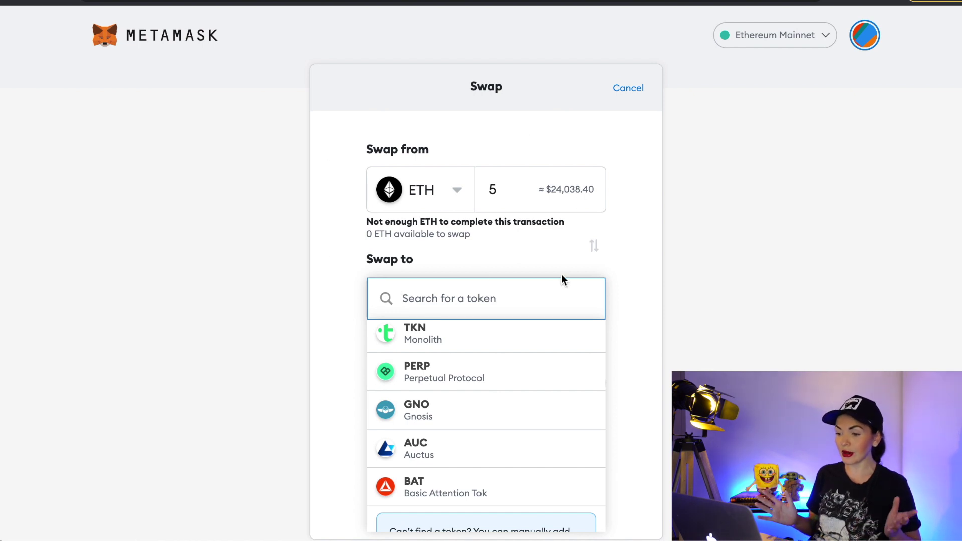
pyautogui.scroll(-10, 521, 373)
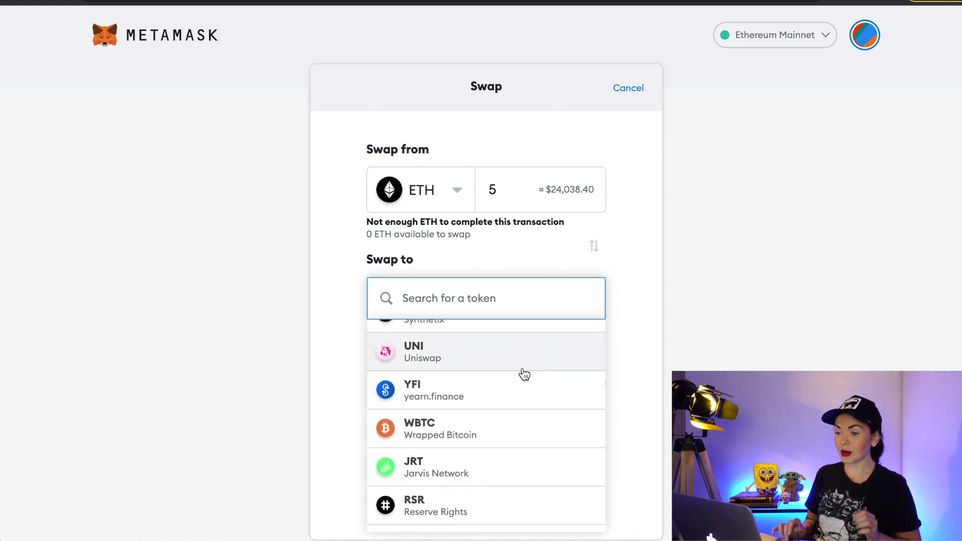
pyautogui.scroll(-1, 523, 374)
pyautogui.scroll(15, 524, 374)
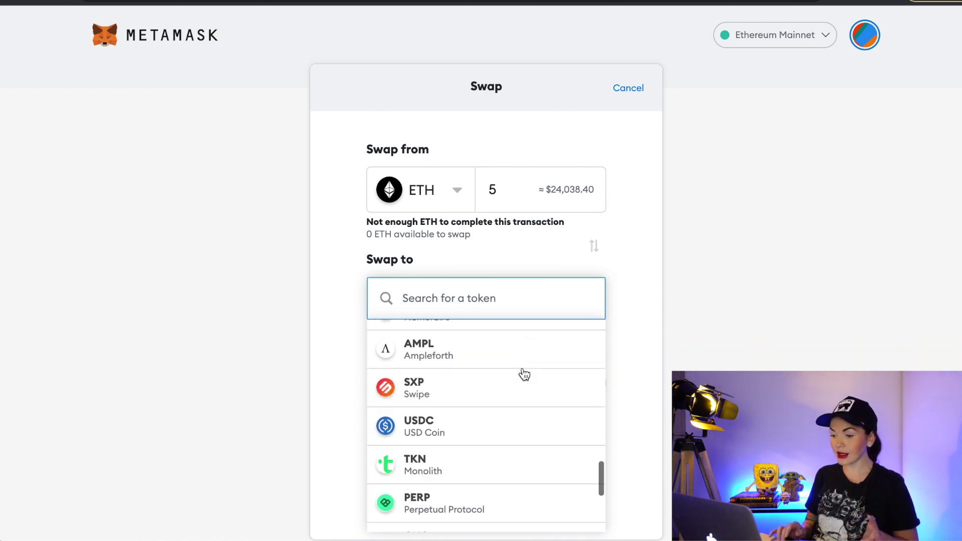
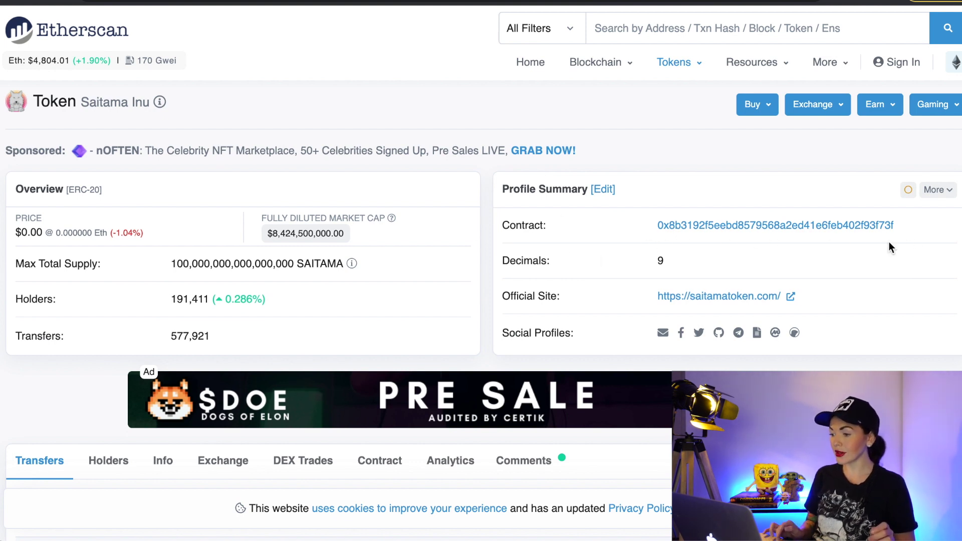
# Copy the Saitama Inu contract address from Etherscan and import it into the MetaMask wallet as a custom token
pyautogui.click(904, 225)
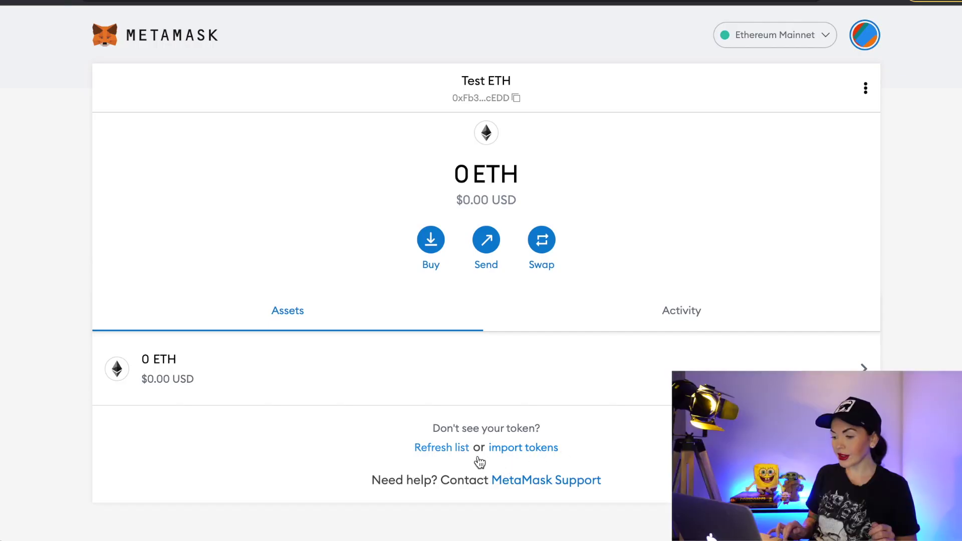
pyautogui.click(532, 449)
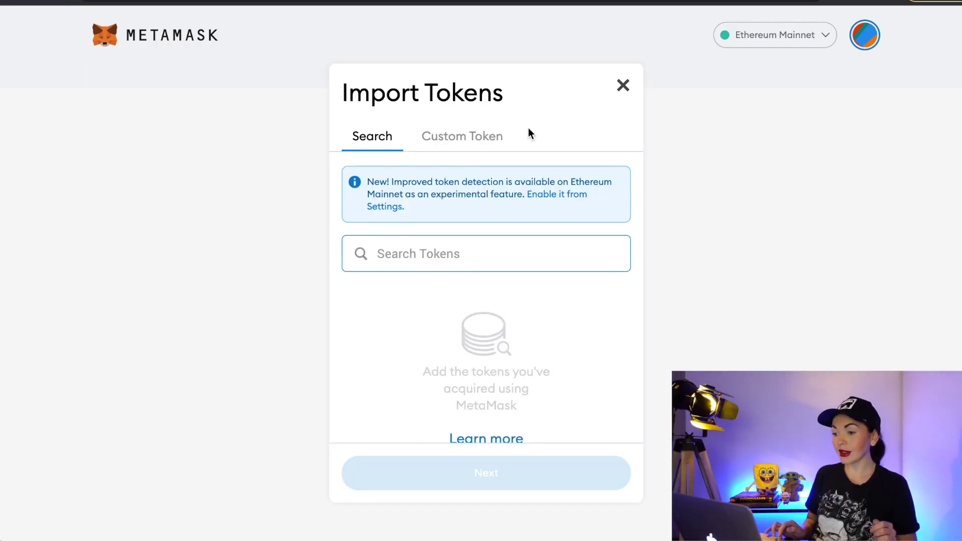
pyautogui.click(492, 142)
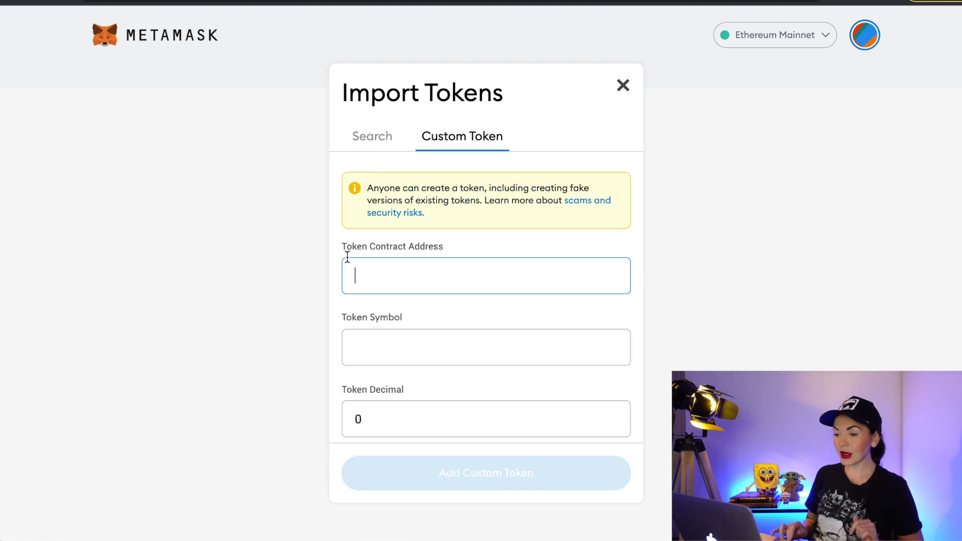
pyautogui.rightClick(385, 280)
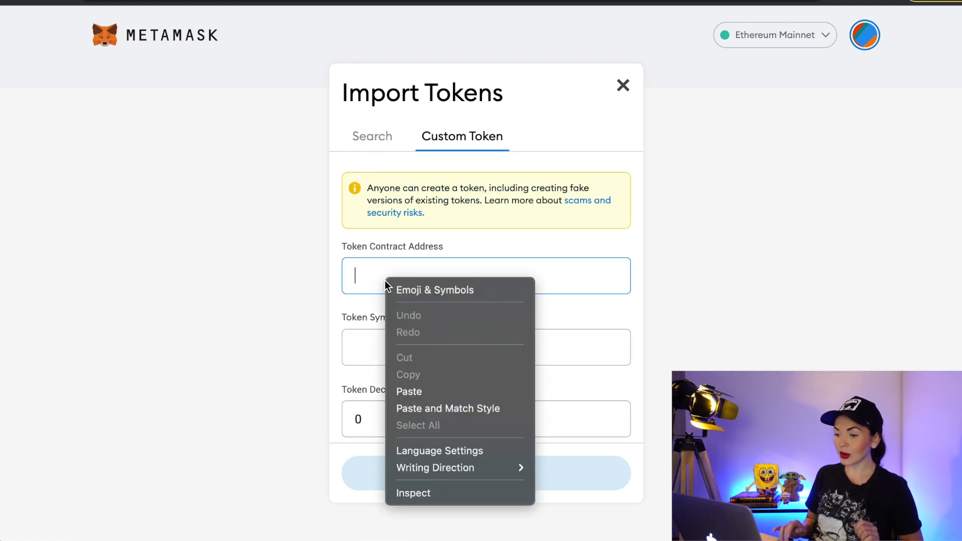
pyautogui.click(413, 391)
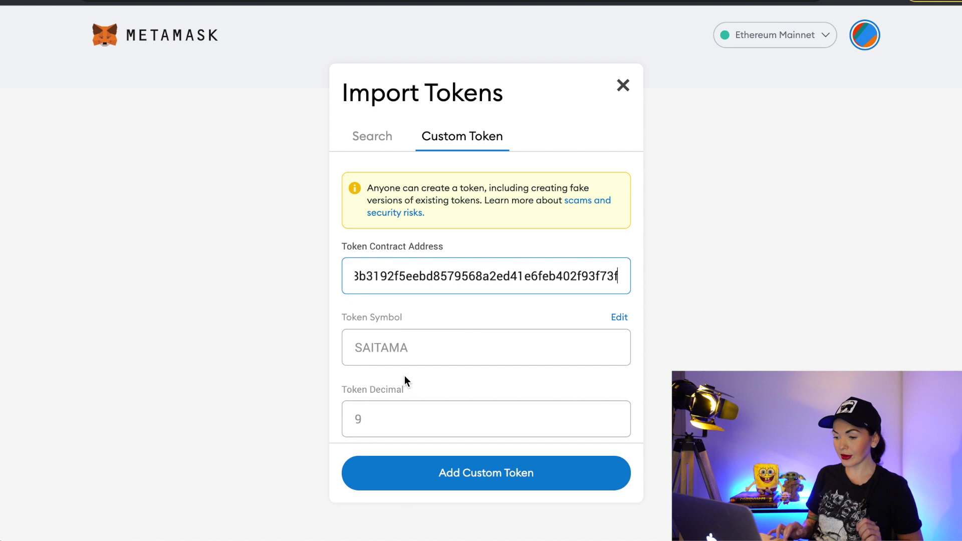
pyautogui.click(498, 483)
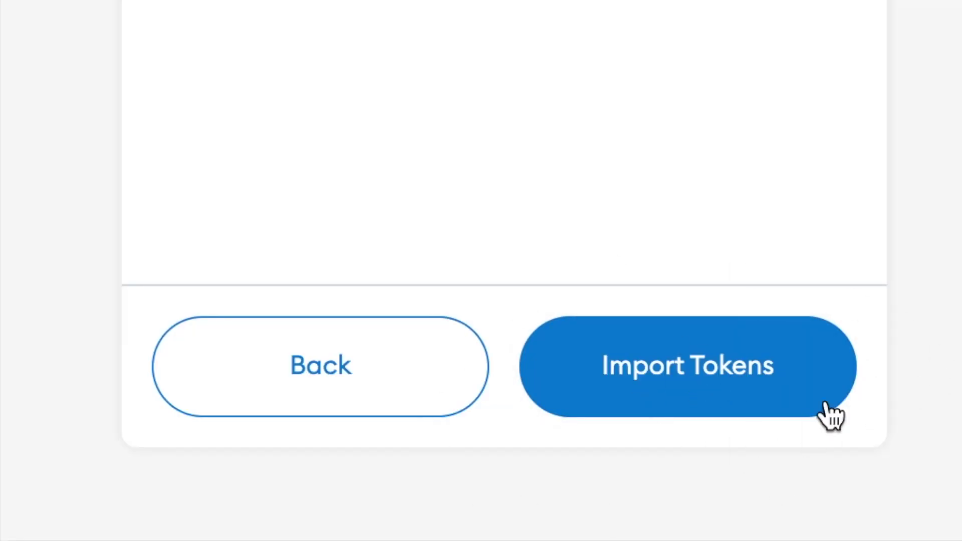
pyautogui.click(734, 364)
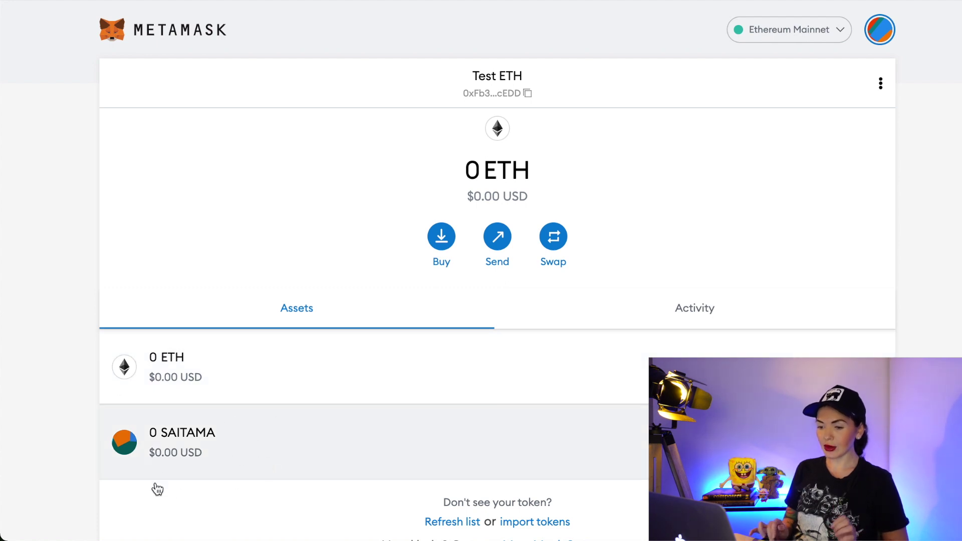
# Set up a swap of 5 ETH to SAITAMA and accept the warning about the manually added token
pyautogui.click(554, 239)
pyautogui.write('5')
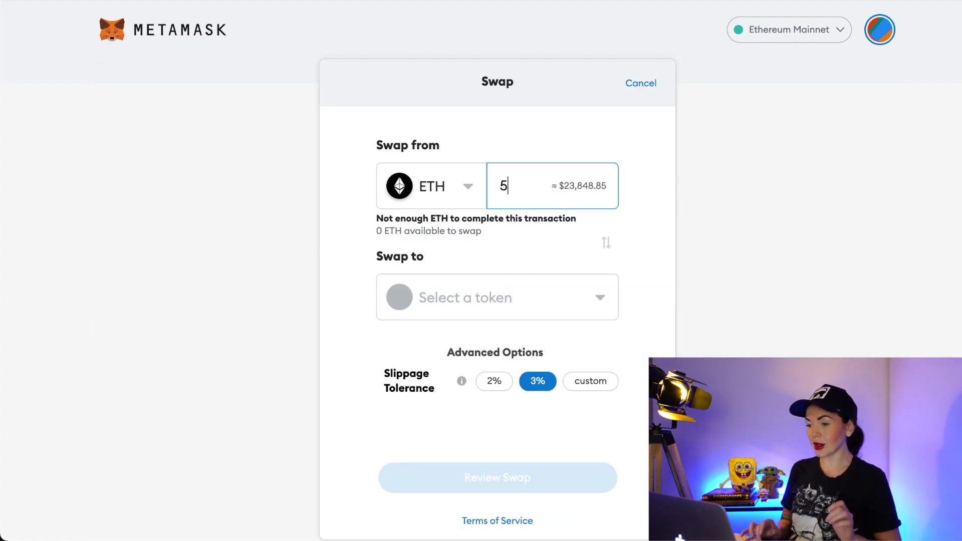
pyautogui.click(512, 299)
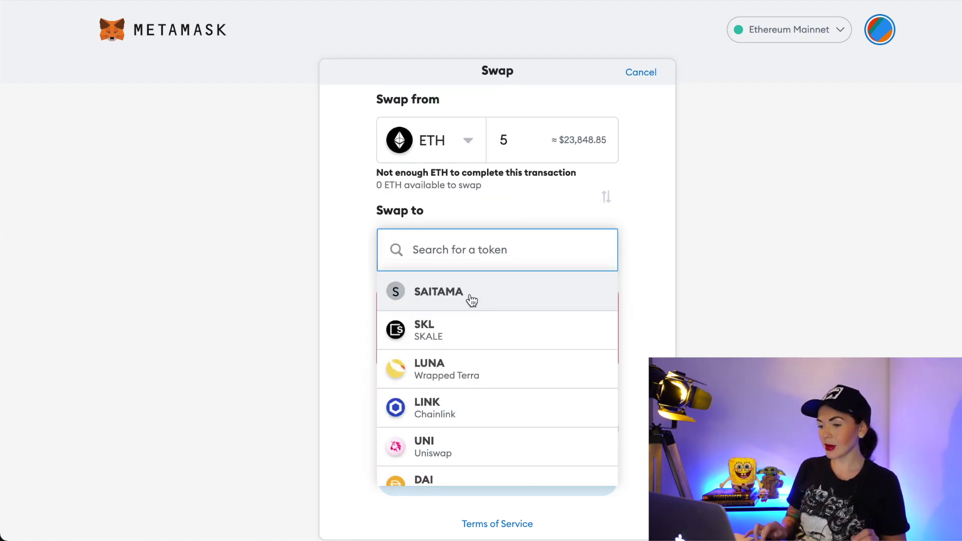
pyautogui.click(469, 296)
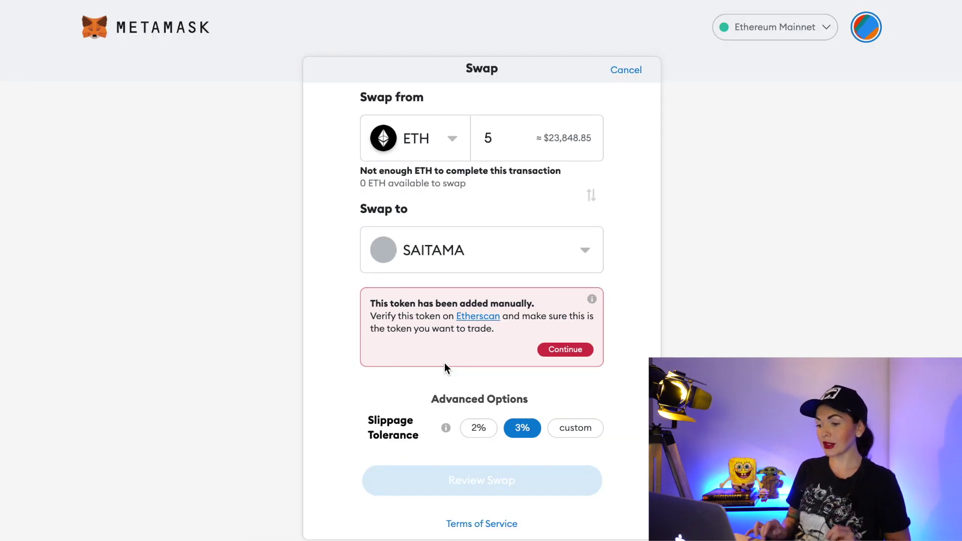
pyautogui.click(570, 347)
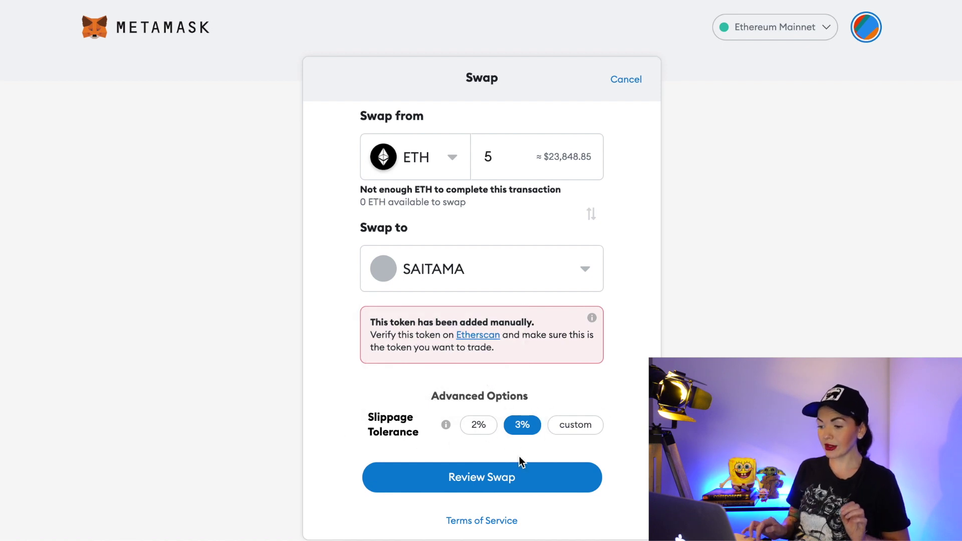
# Give the swap a custom slippage tolerance of 5%
pyautogui.moveTo(446, 425)
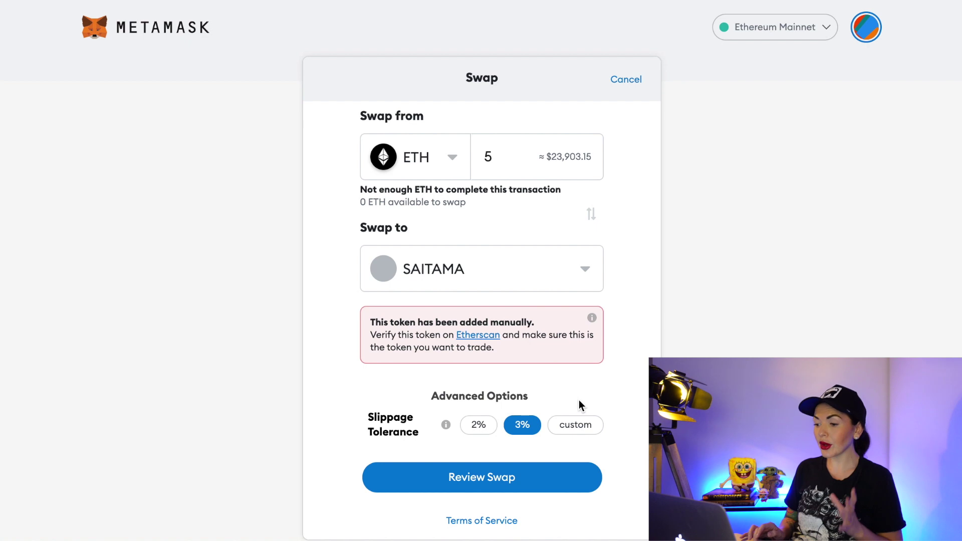
pyautogui.click(576, 424)
pyautogui.write('5')
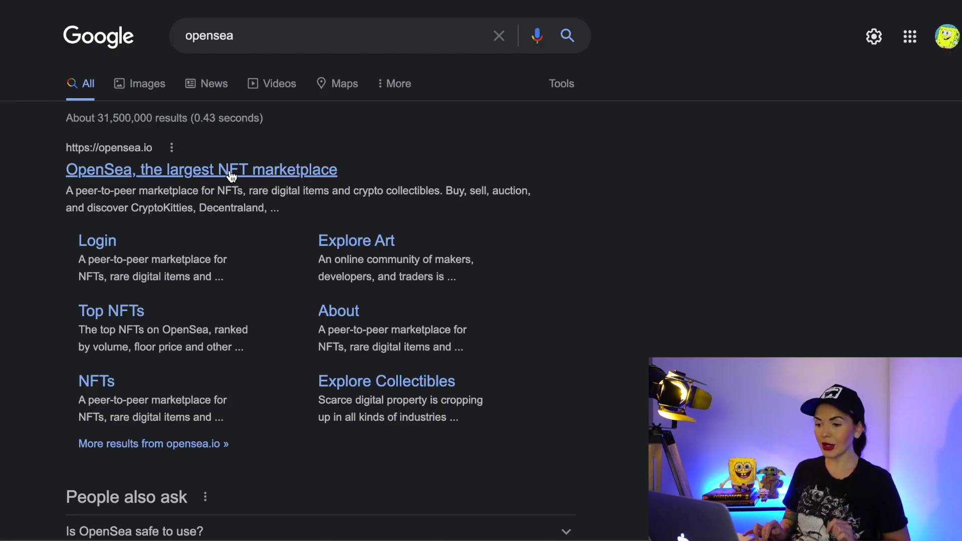
# Open the OpenSea site from the search results and connect the Test ETH account to it through MetaMask
pyautogui.click(221, 169)
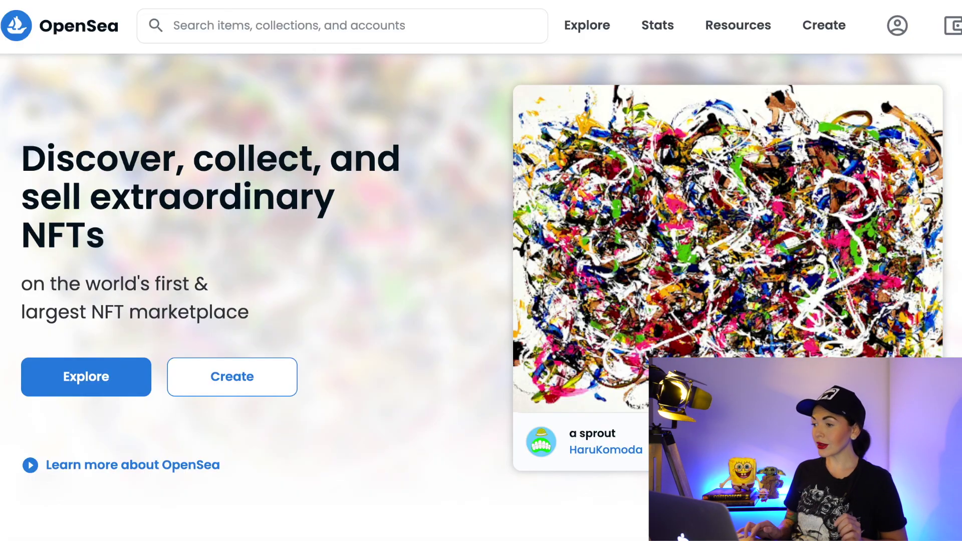
pyautogui.click(950, 28)
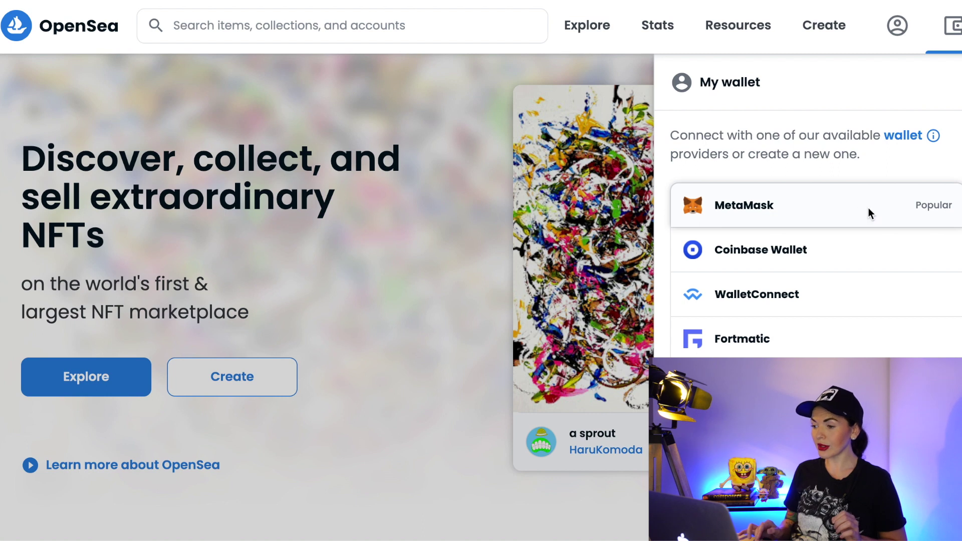
pyautogui.click(841, 213)
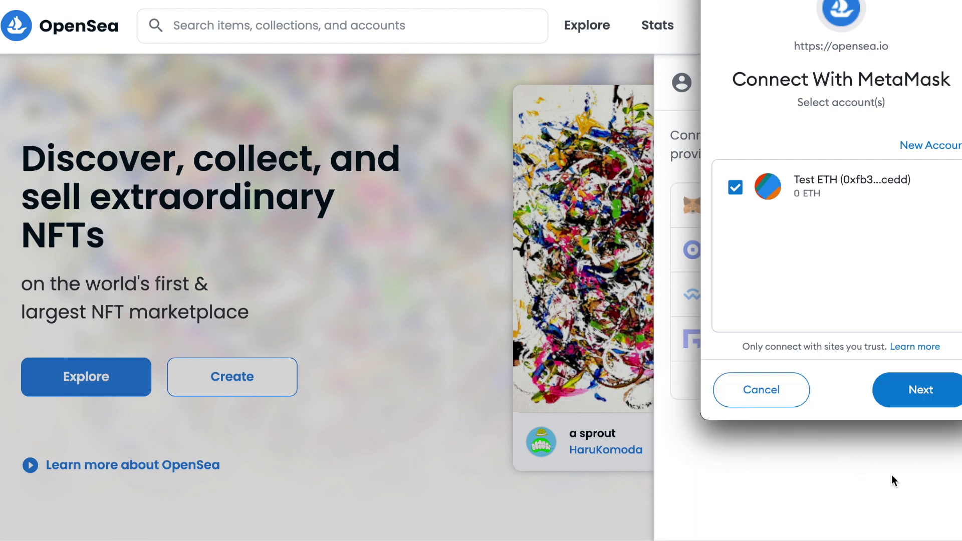
pyautogui.click(925, 394)
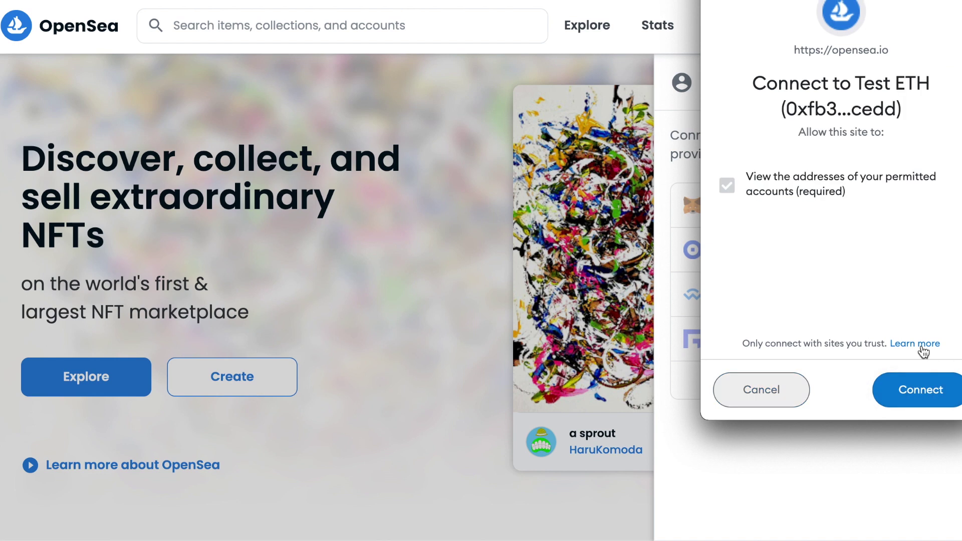
pyautogui.click(941, 396)
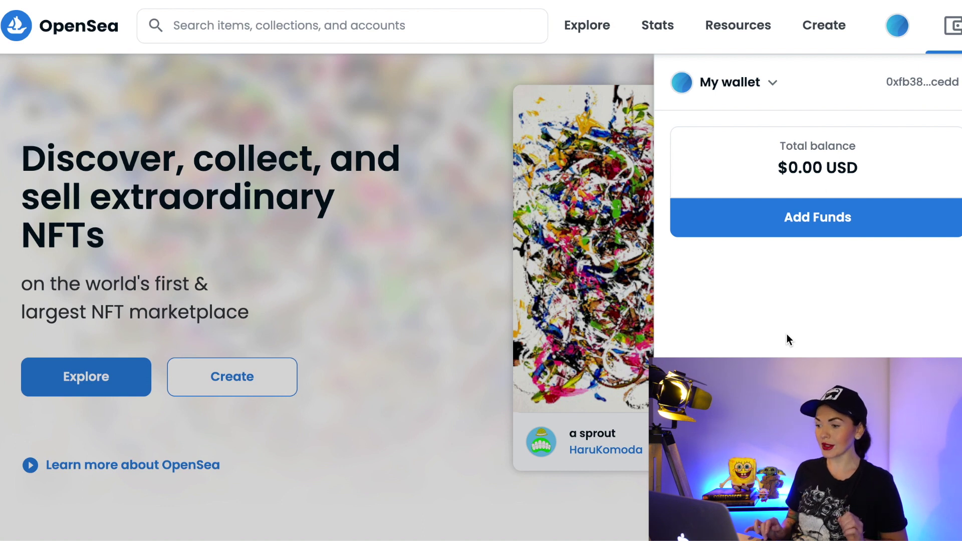
pyautogui.moveTo(889, 33)
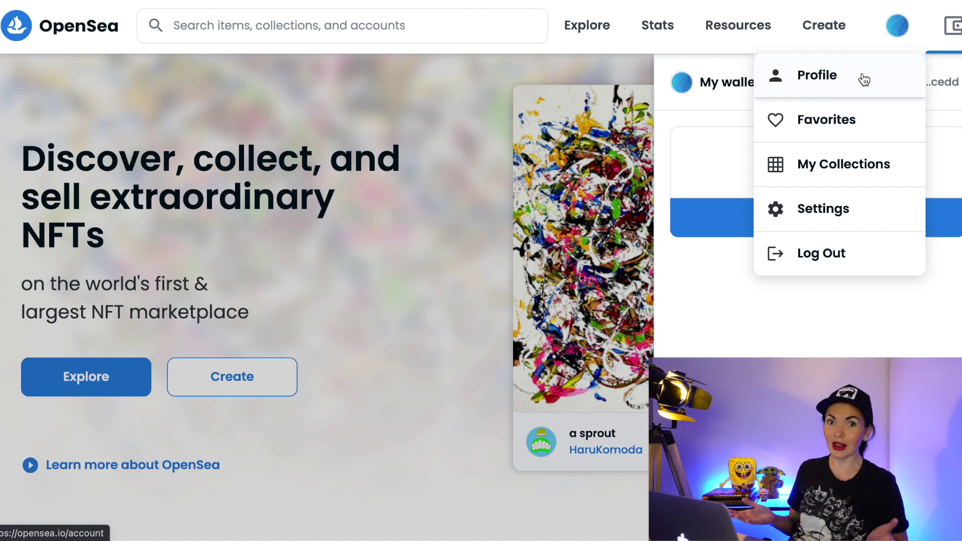
# Open the OpenSea profile and check in the MetaMask extension that the Test ETH account is connected
pyautogui.click(826, 80)
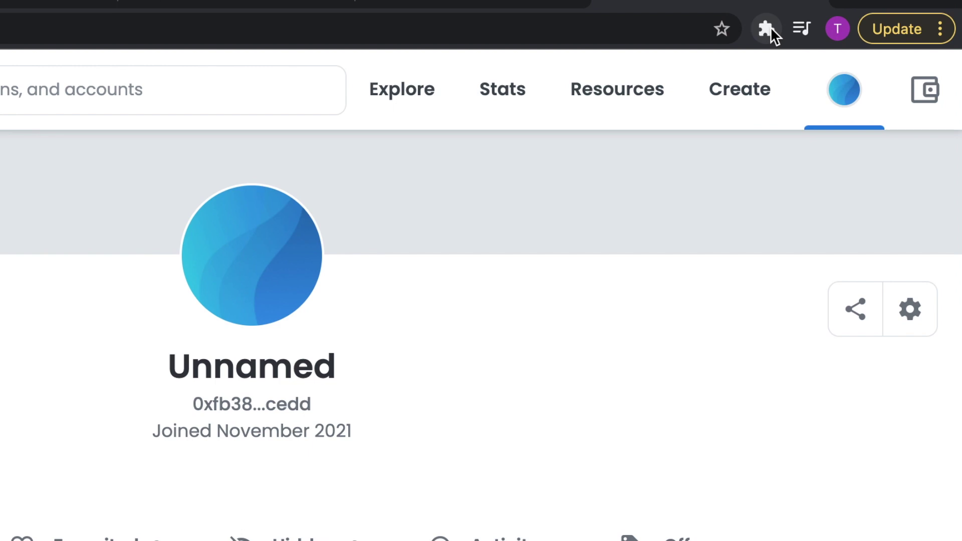
pyautogui.click(766, 29)
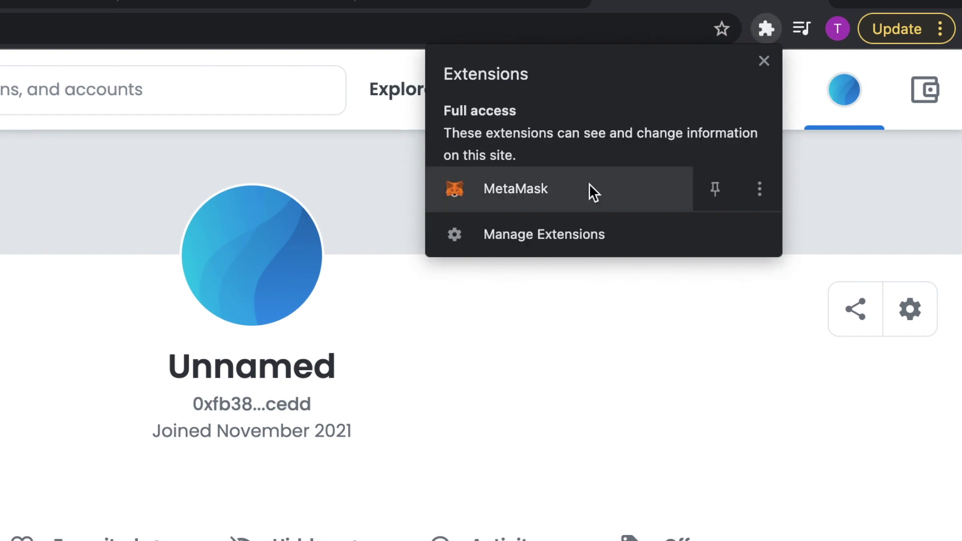
pyautogui.click(562, 193)
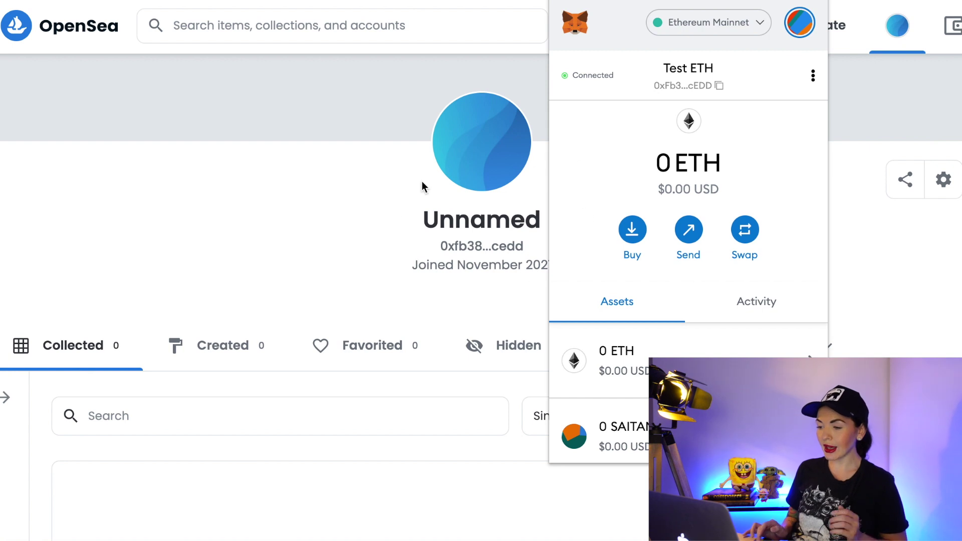
pyautogui.click(377, 280)
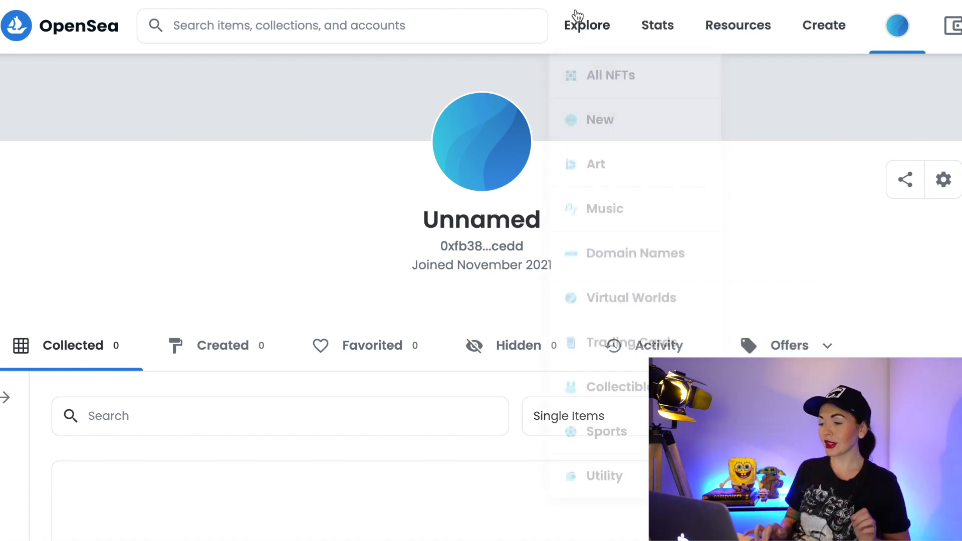
# Explore new NFTs on OpenSea, filter them to Buy Now, and open Owl The Graffiti Artist #1436
pyautogui.click(585, 25)
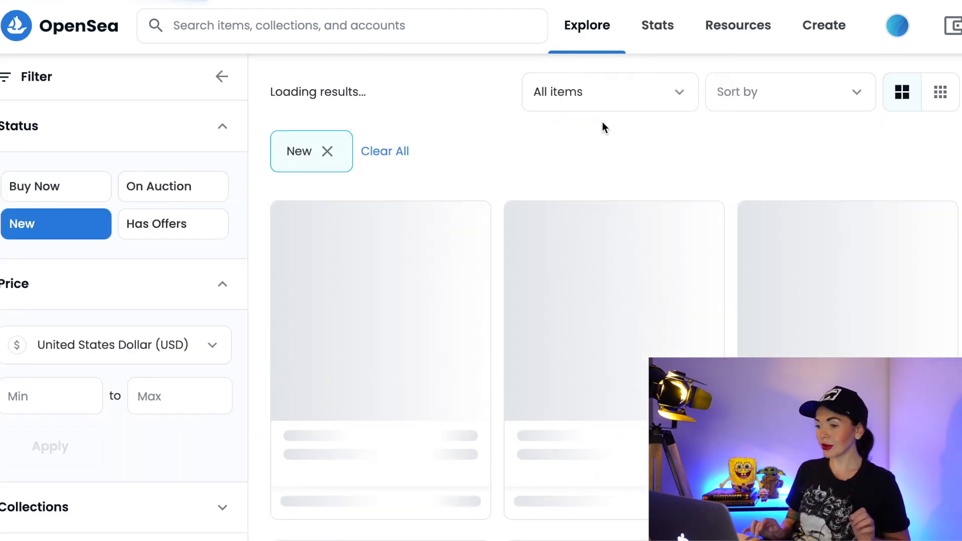
pyautogui.click(77, 186)
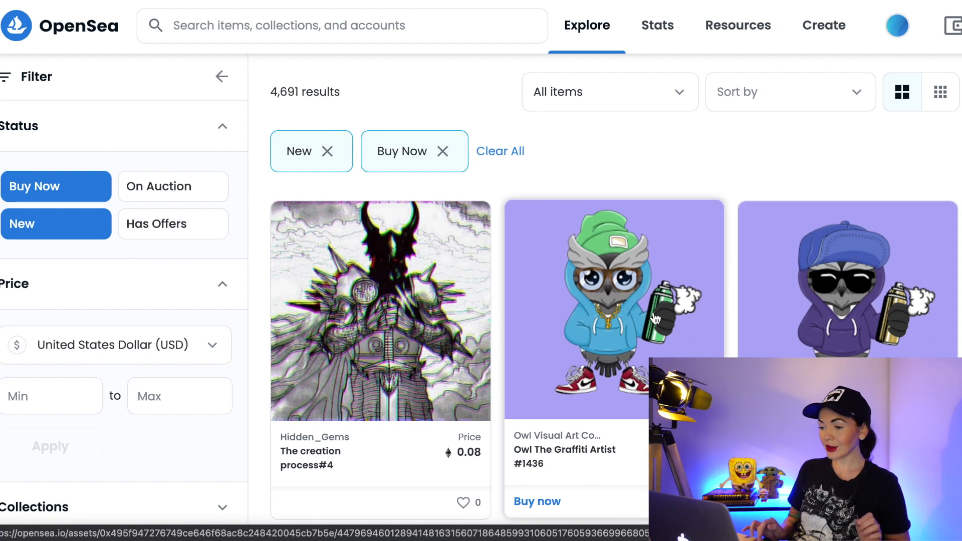
pyautogui.click(571, 311)
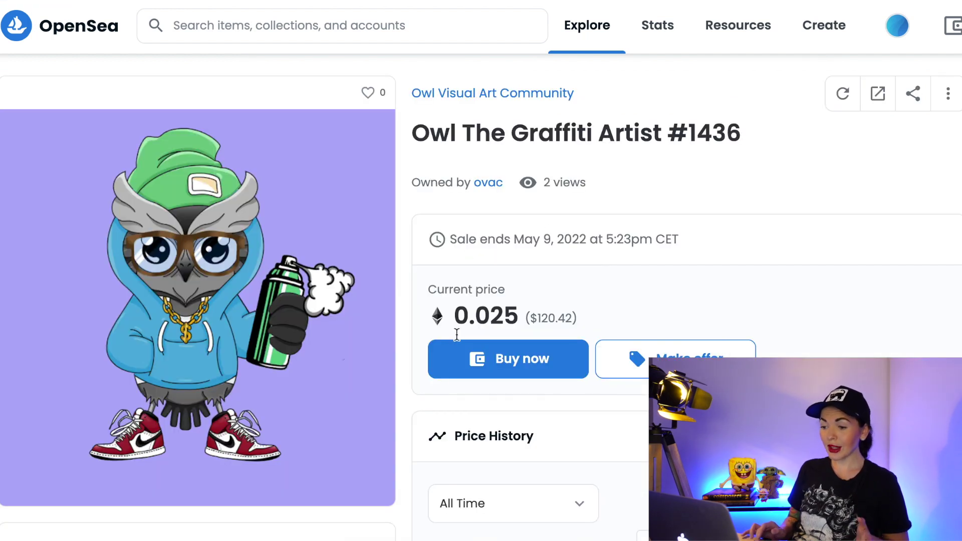
# Open the checkout for the owl NFT with the Terms of Service accepted, and view the profile's collected items
pyautogui.click(535, 362)
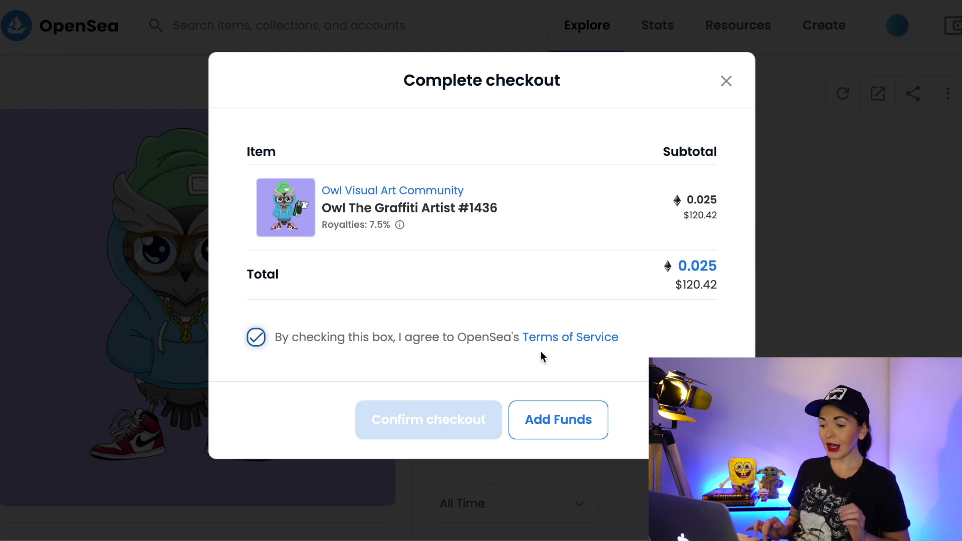
pyautogui.moveTo(436, 423)
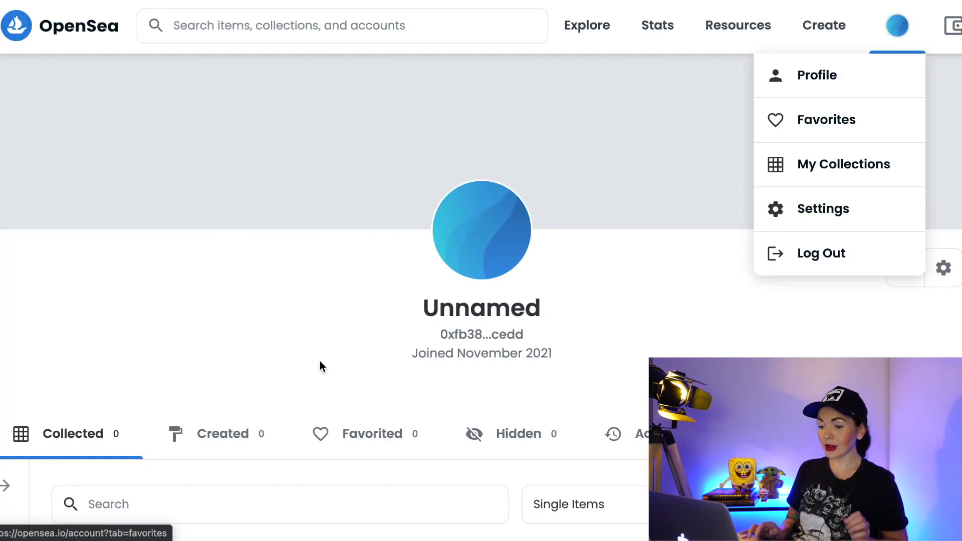
pyautogui.scroll(-5, 216, 371)
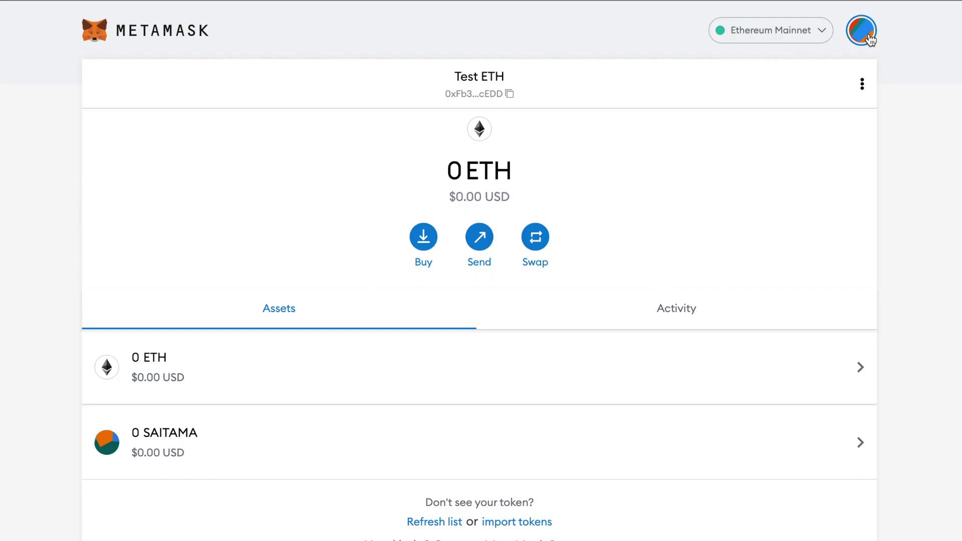
# Start connecting a hardware wallet in MetaMask and choose Ledger as the device
pyautogui.click(862, 32)
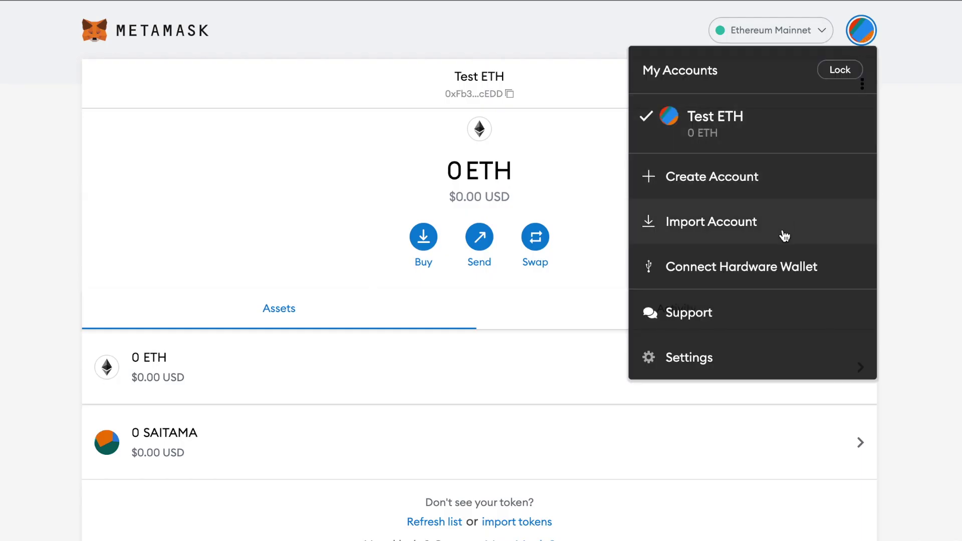
pyautogui.click(747, 267)
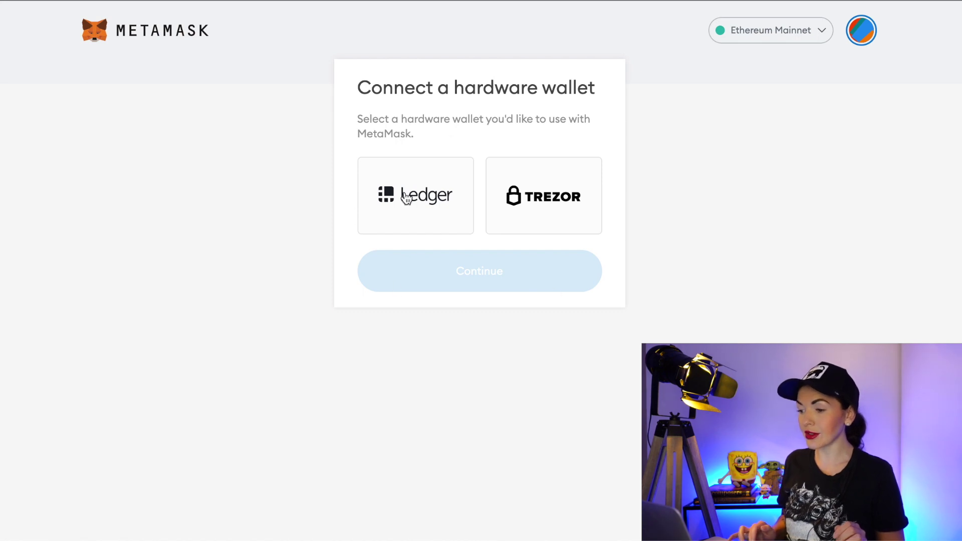
pyautogui.click(422, 201)
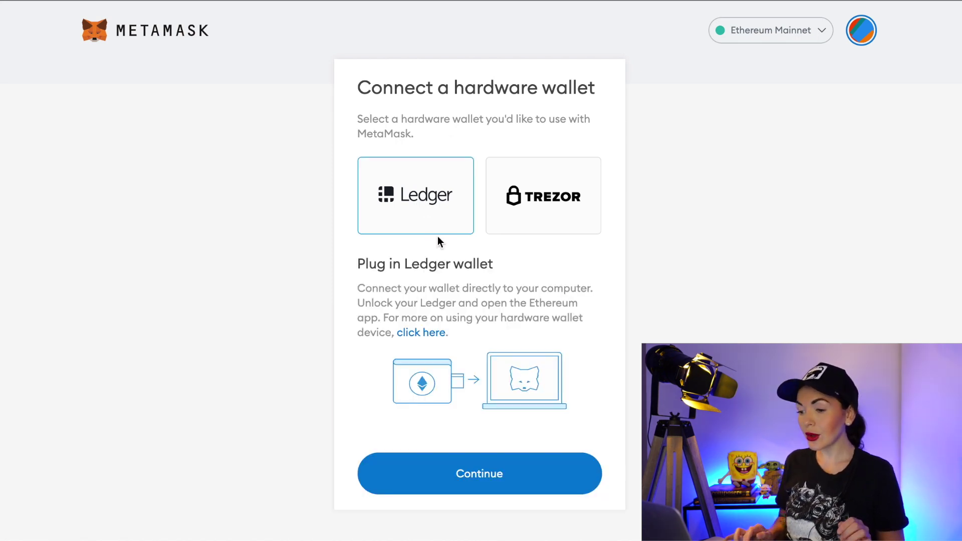